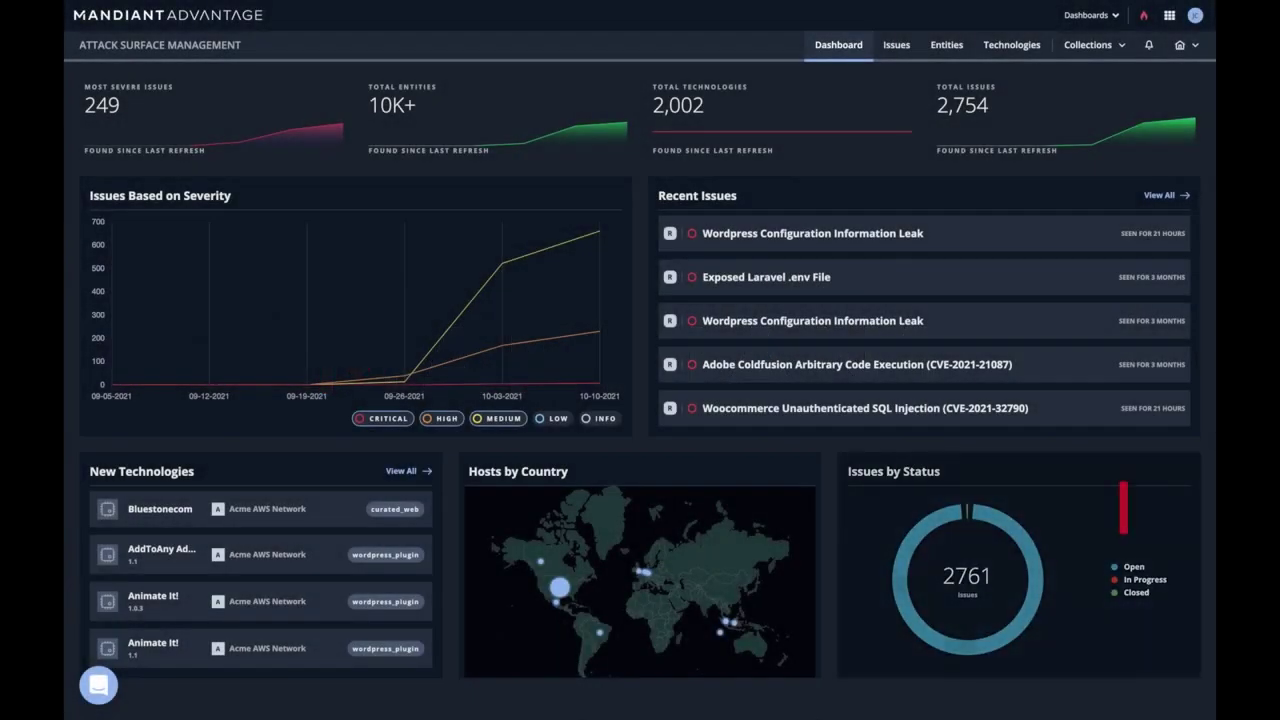
Look through the product switcher and profile menu, then open the project settings page.
{"action": "mouse_move", "coordinate": [590, 348]}
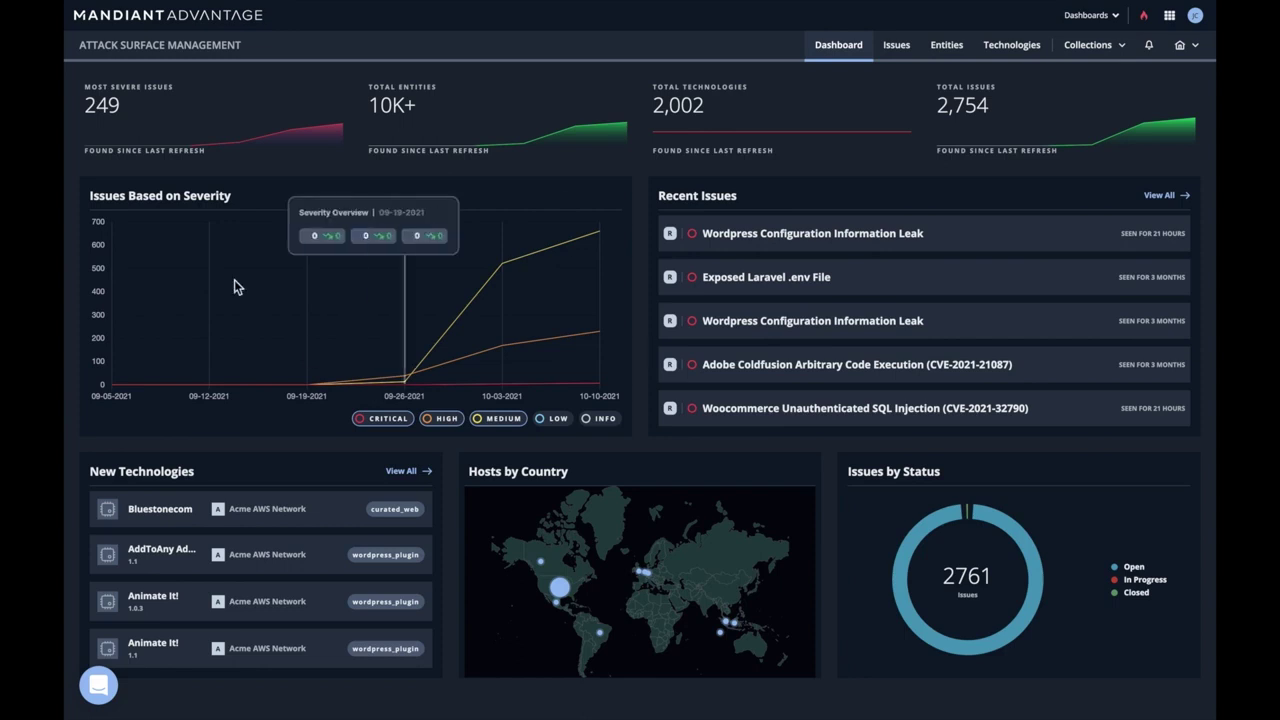
{"action": "left_click", "coordinate": [1171, 18]}
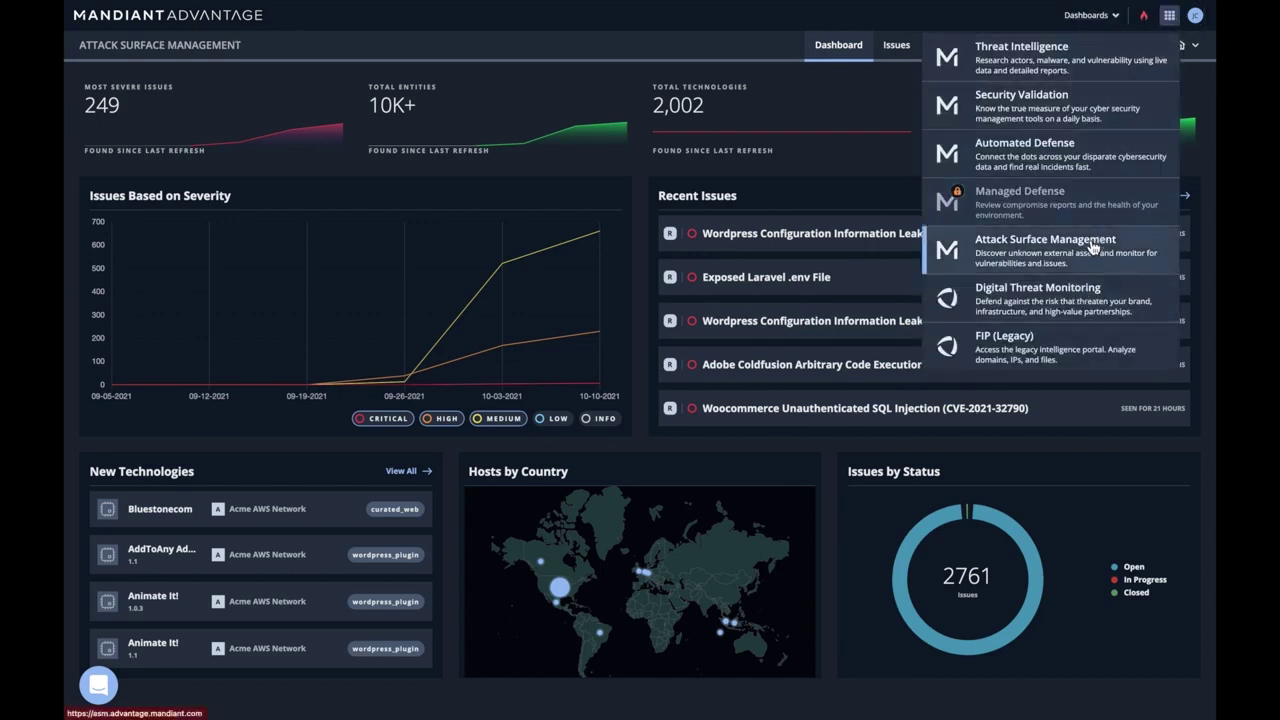
{"action": "left_click", "coordinate": [880, 85]}
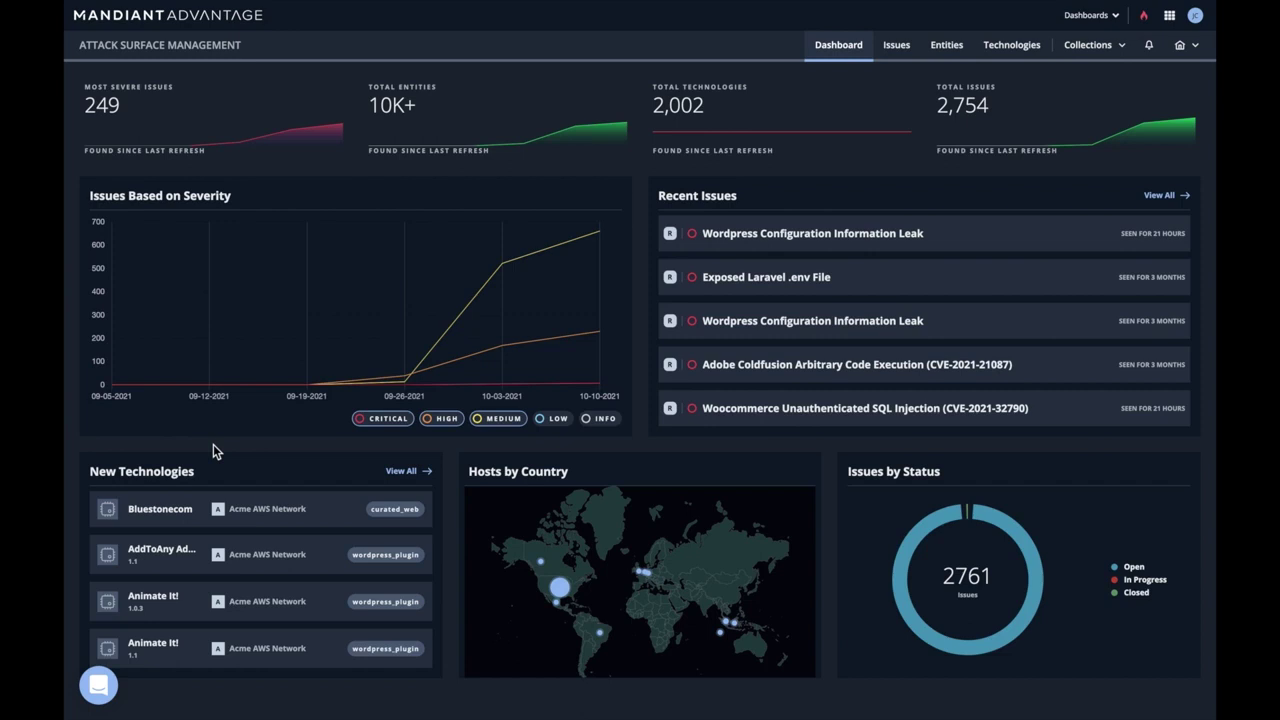
{"action": "left_click", "coordinate": [1191, 52]}
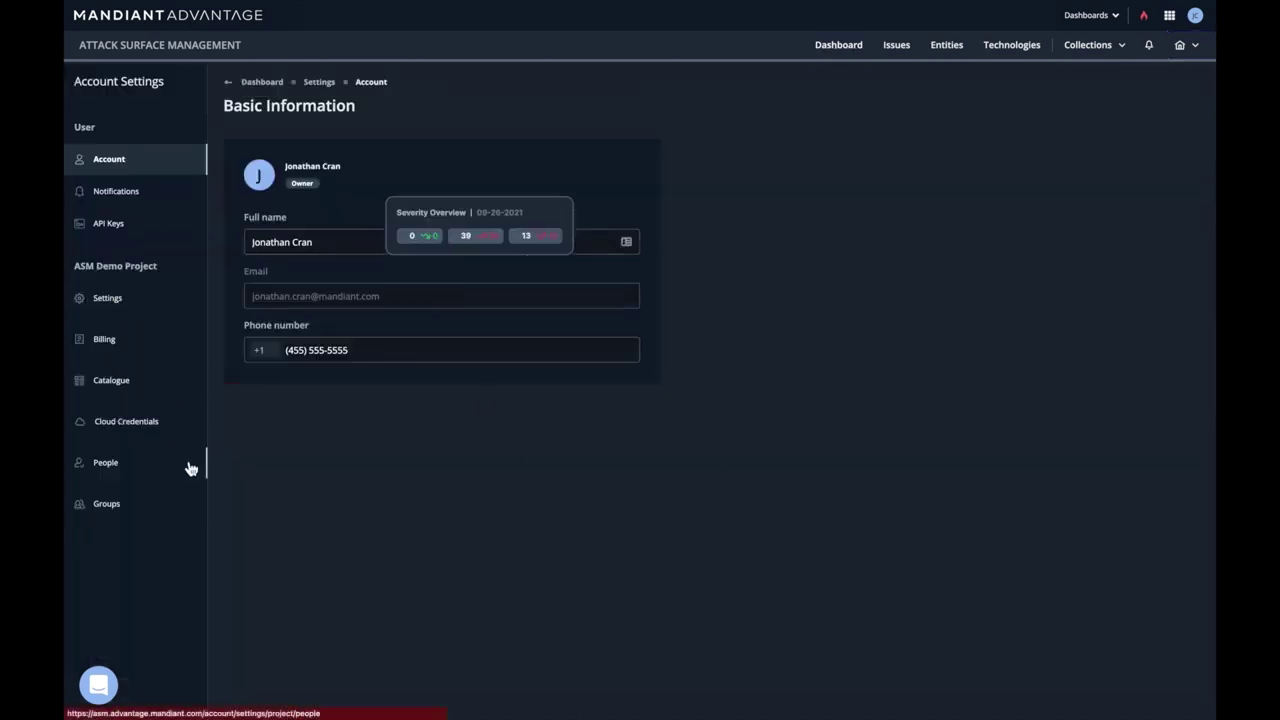
{"action": "left_click", "coordinate": [107, 298]}
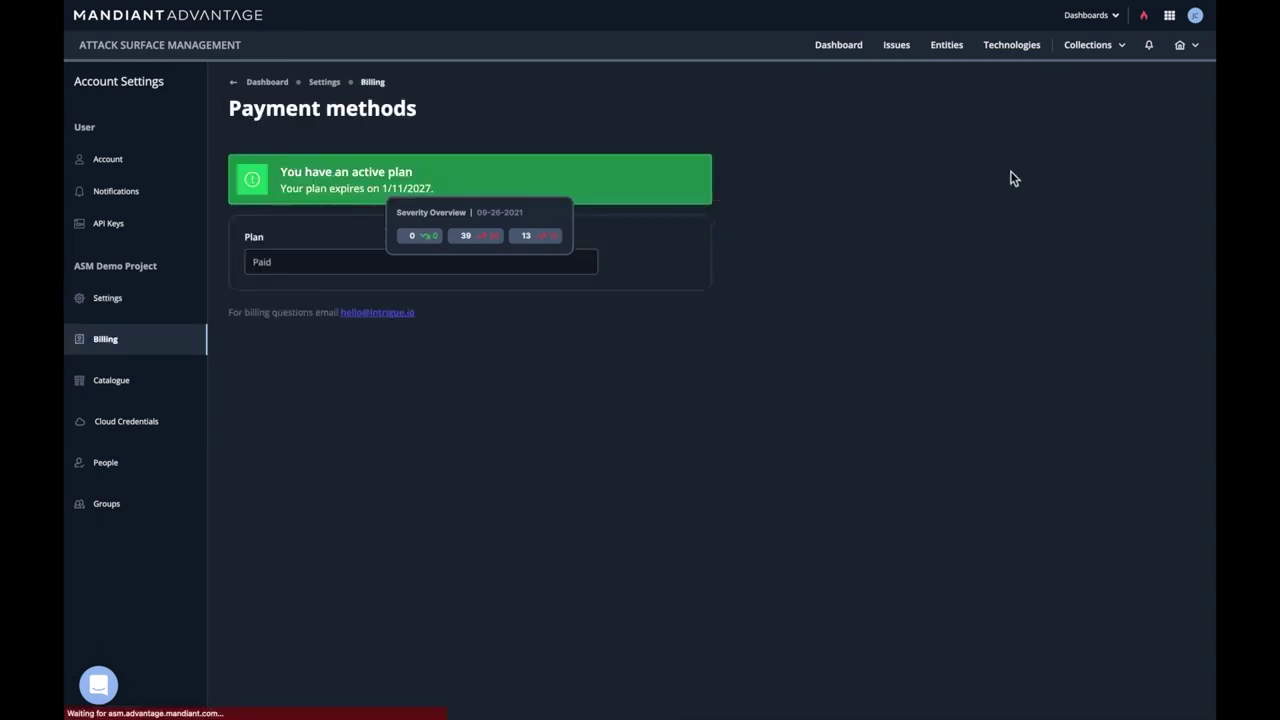
Back on the dashboard, refresh the Acme Corp. collection's results from the collection selector.
{"action": "left_click", "coordinate": [853, 56]}
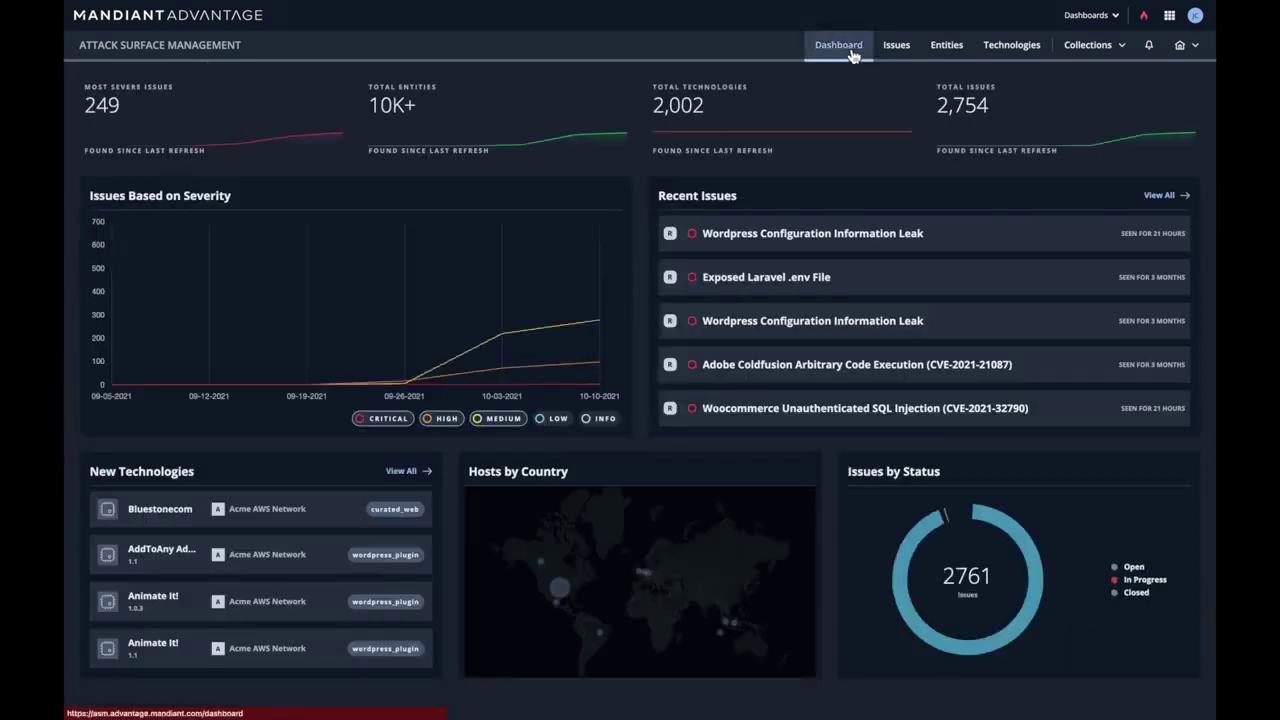
{"action": "left_click", "coordinate": [1118, 55]}
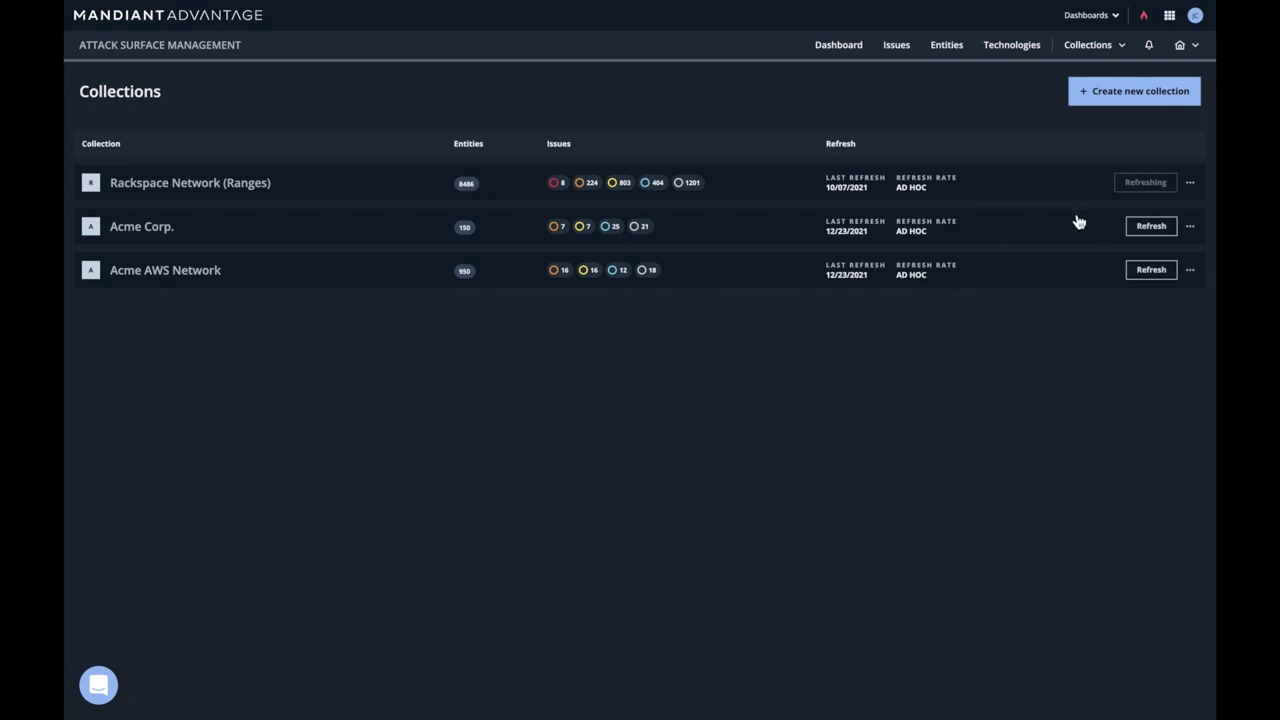
{"action": "left_click", "coordinate": [1160, 232]}
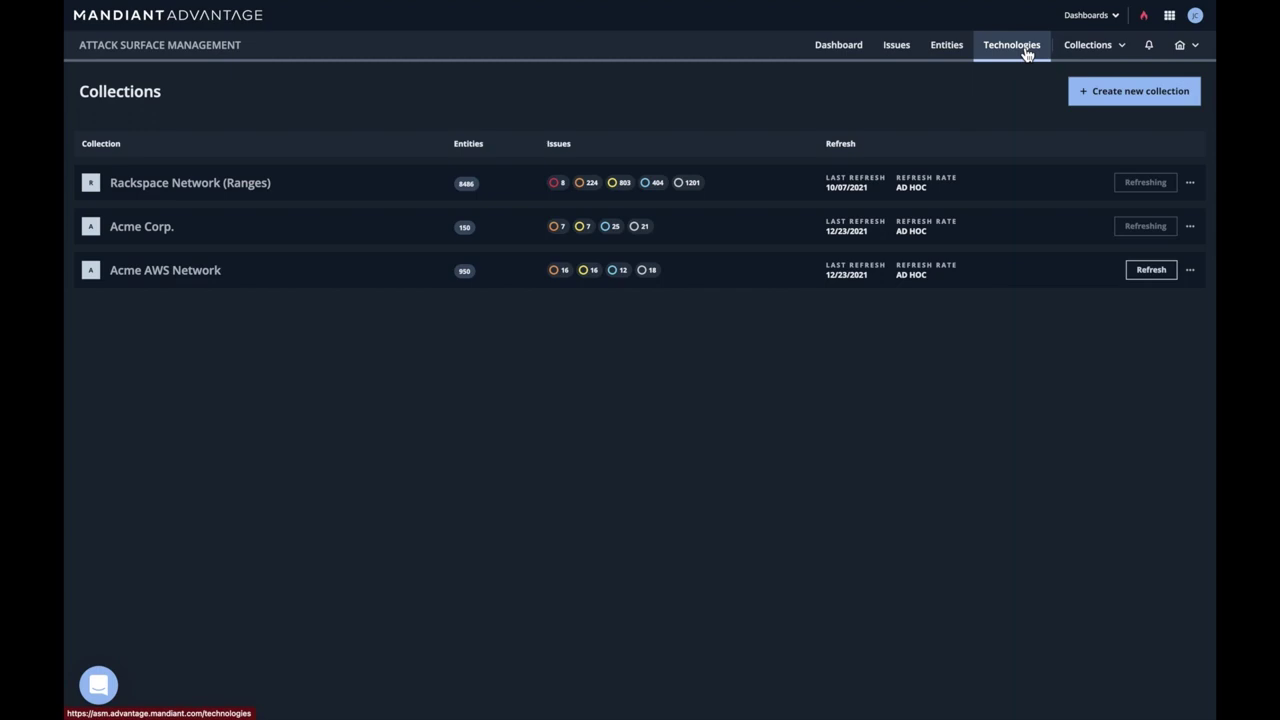
Return to the dashboard overview and point out its 249 most severe issues count.
{"action": "left_click", "coordinate": [843, 50]}
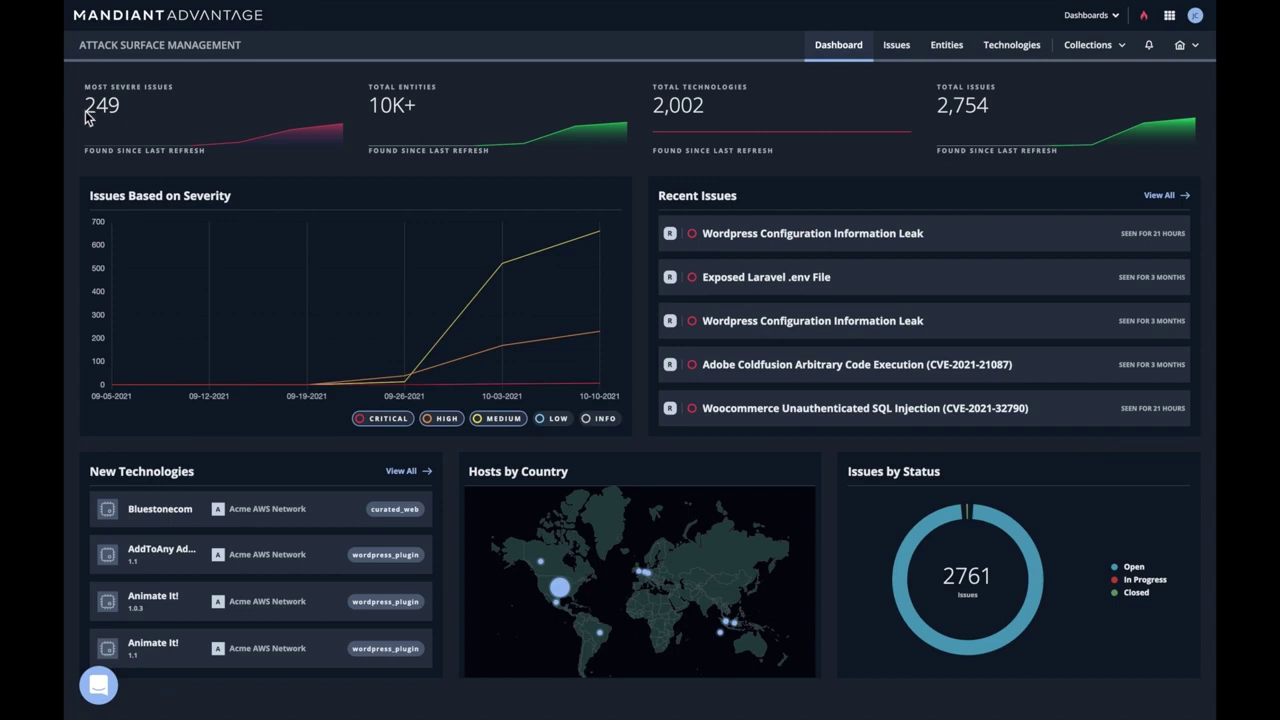
{"action": "left_click_drag", "start_coordinate": [85, 111], "coordinate": [135, 112]}
{"action": "left_click", "coordinate": [158, 132]}
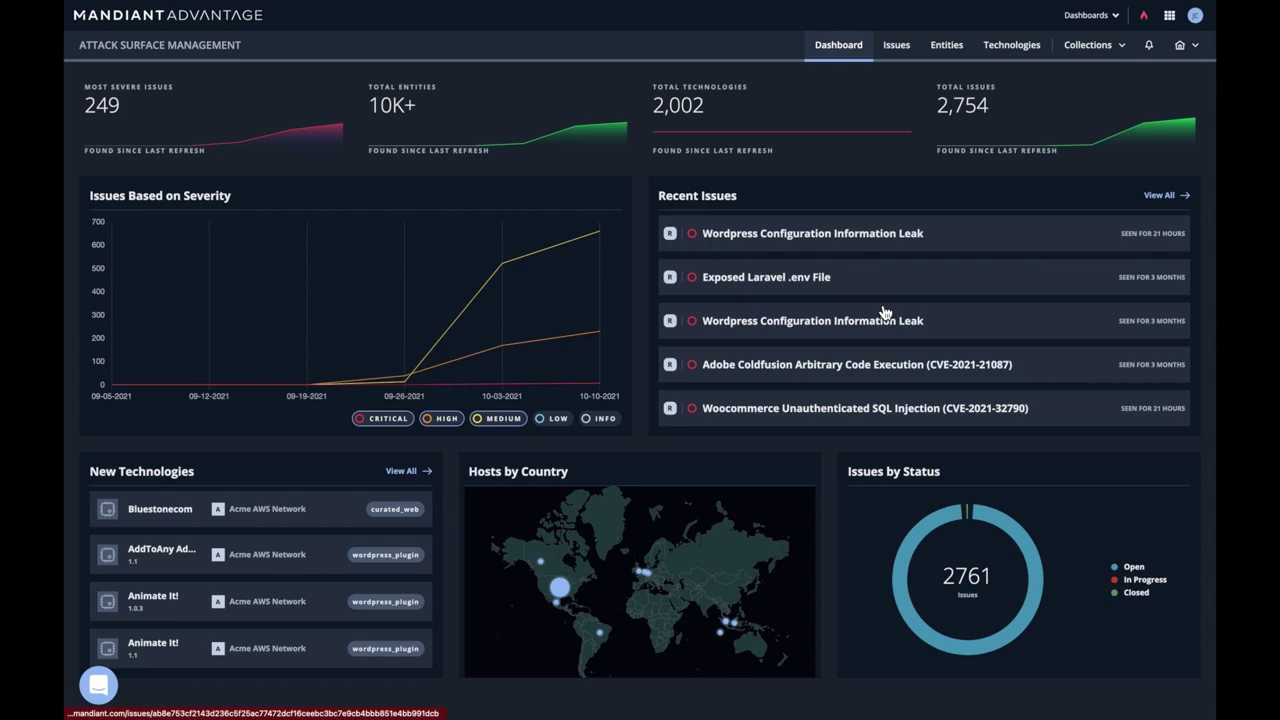
{"action": "mouse_move", "coordinate": [548, 254]}
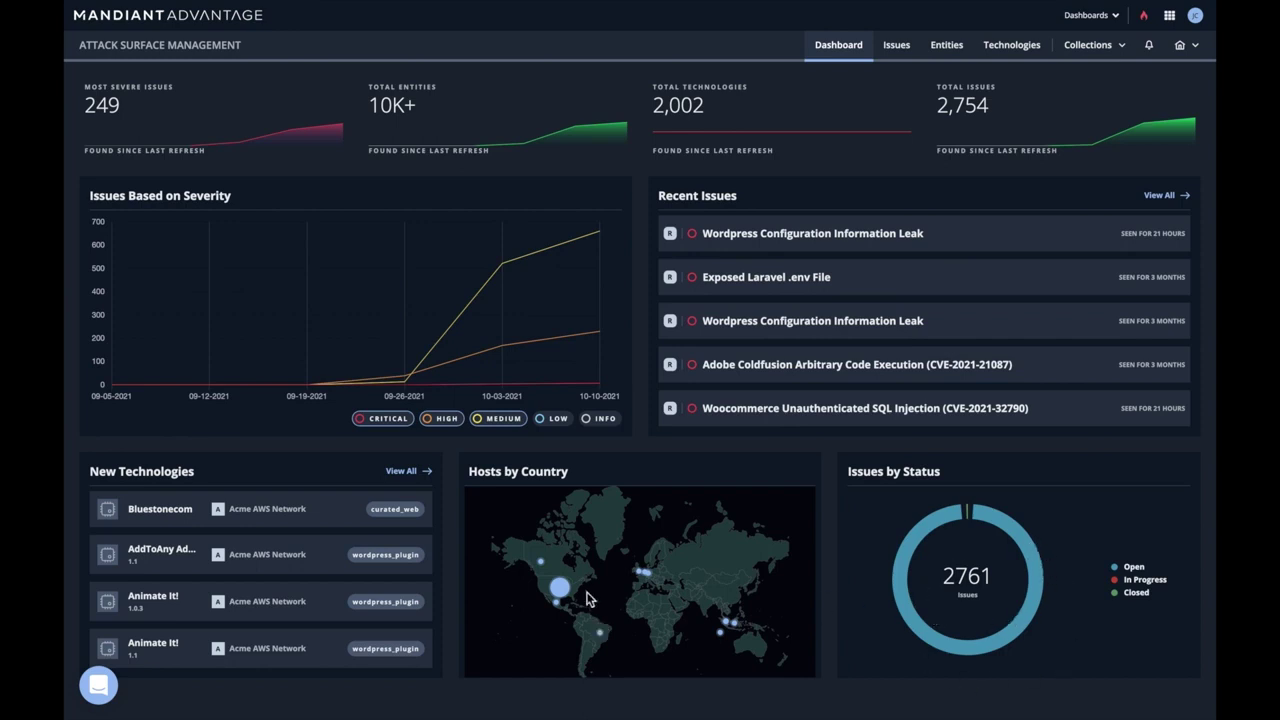
Open the Wordpress Configuration Information Leak issue and highlight its description.
{"action": "left_click", "coordinate": [729, 243]}
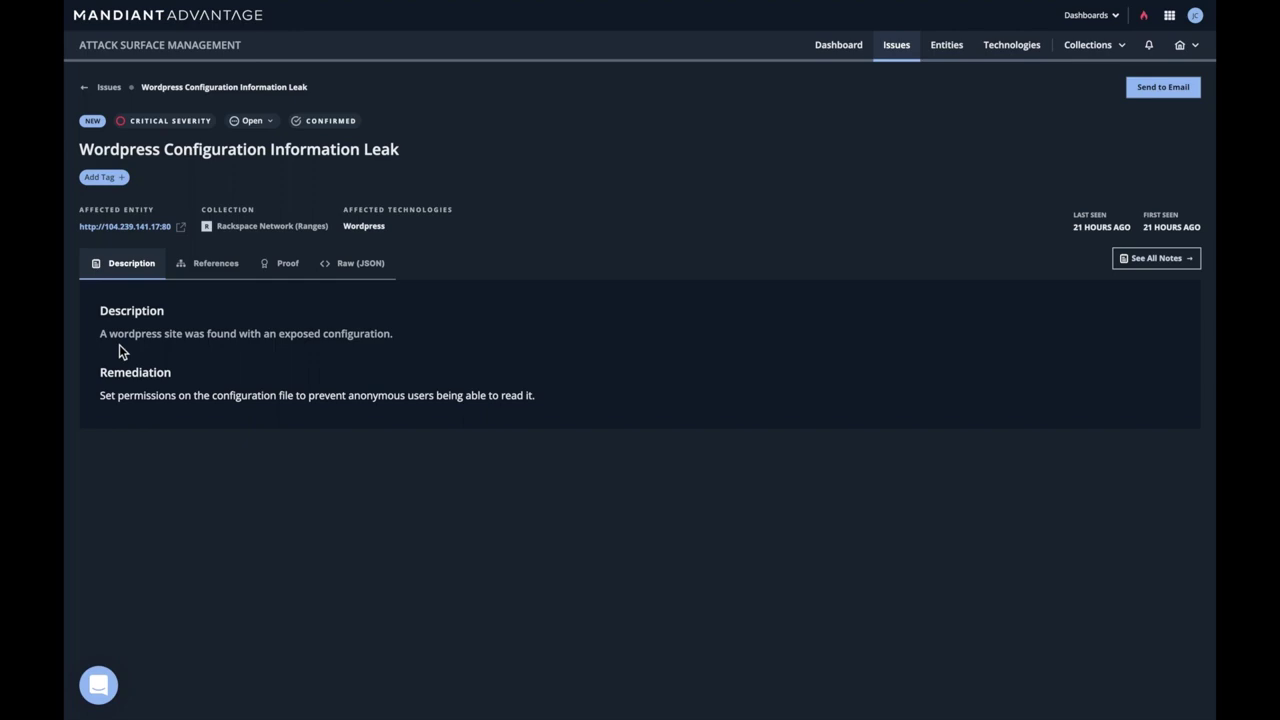
{"action": "left_click_drag", "start_coordinate": [117, 333], "coordinate": [346, 331]}
{"action": "left_click", "coordinate": [513, 416]}
Show the issue's proof and highlight the exposed wp-config.php.bak URL.
{"action": "left_click", "coordinate": [287, 263]}
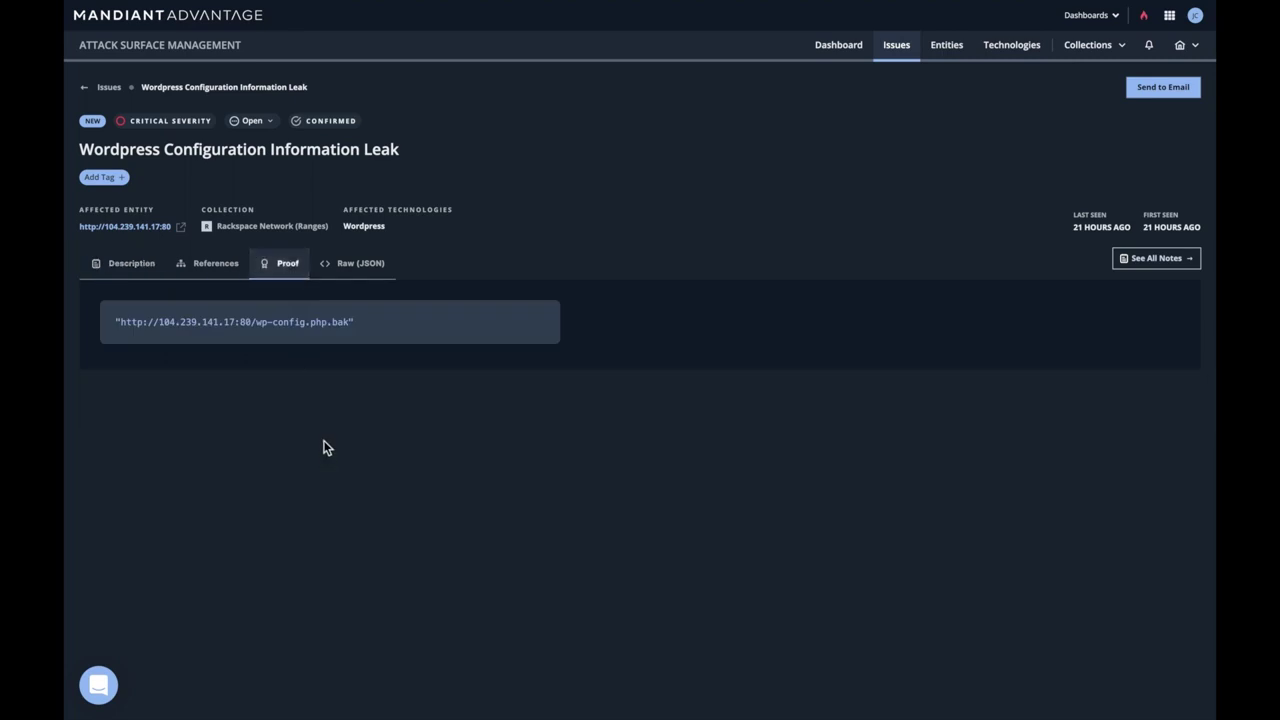
{"action": "double_click", "coordinate": [345, 324]}
{"action": "left_click_drag", "start_coordinate": [351, 323], "coordinate": [154, 324]}
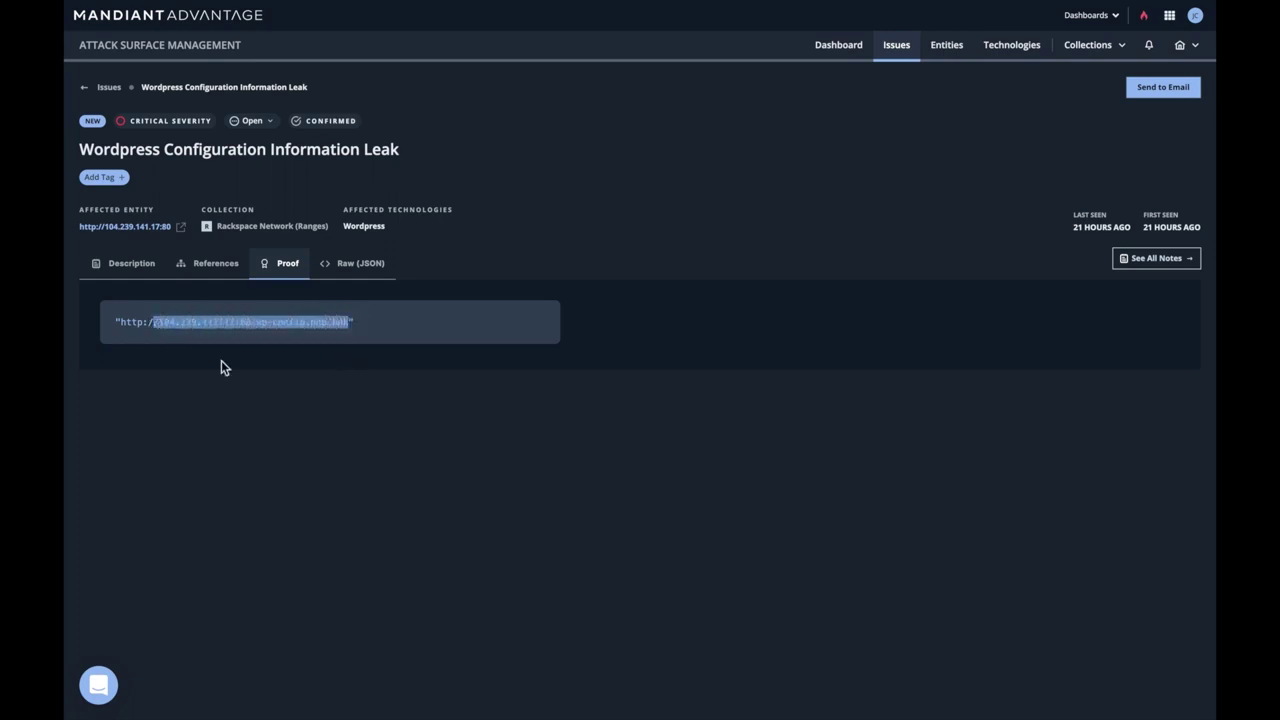
{"action": "left_click", "coordinate": [337, 402]}
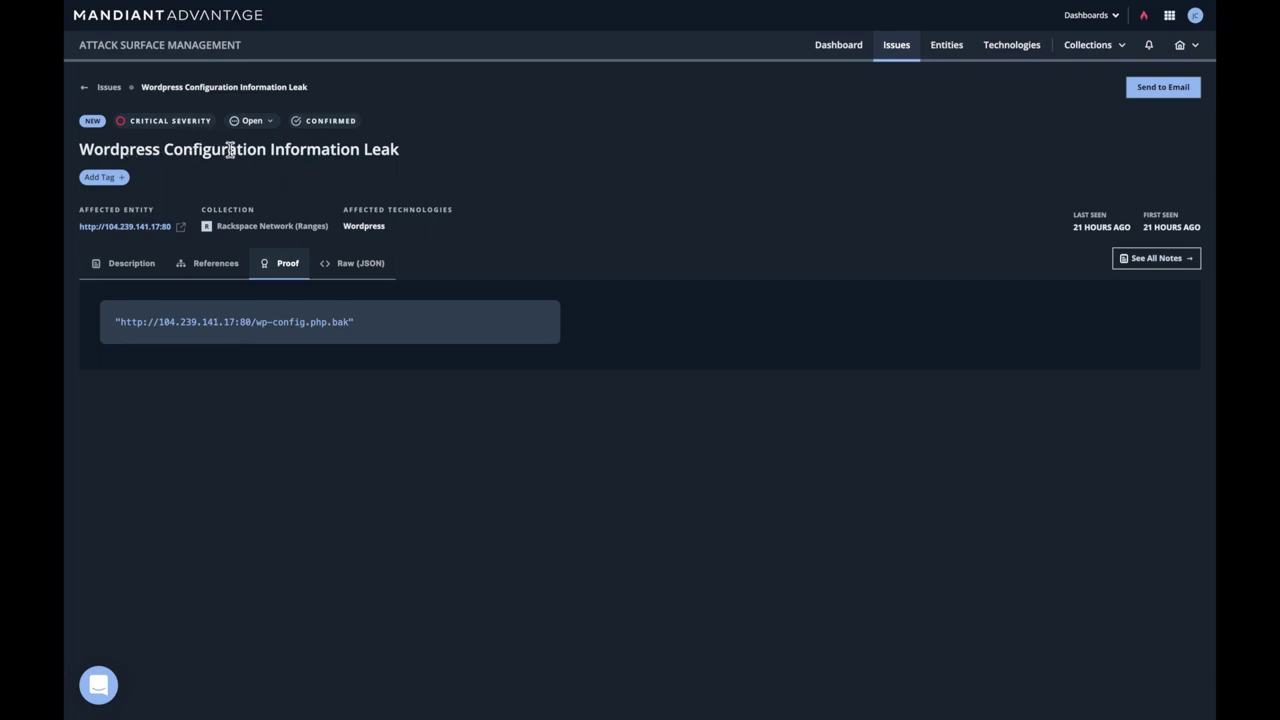
{"action": "left_click", "coordinate": [141, 230]}
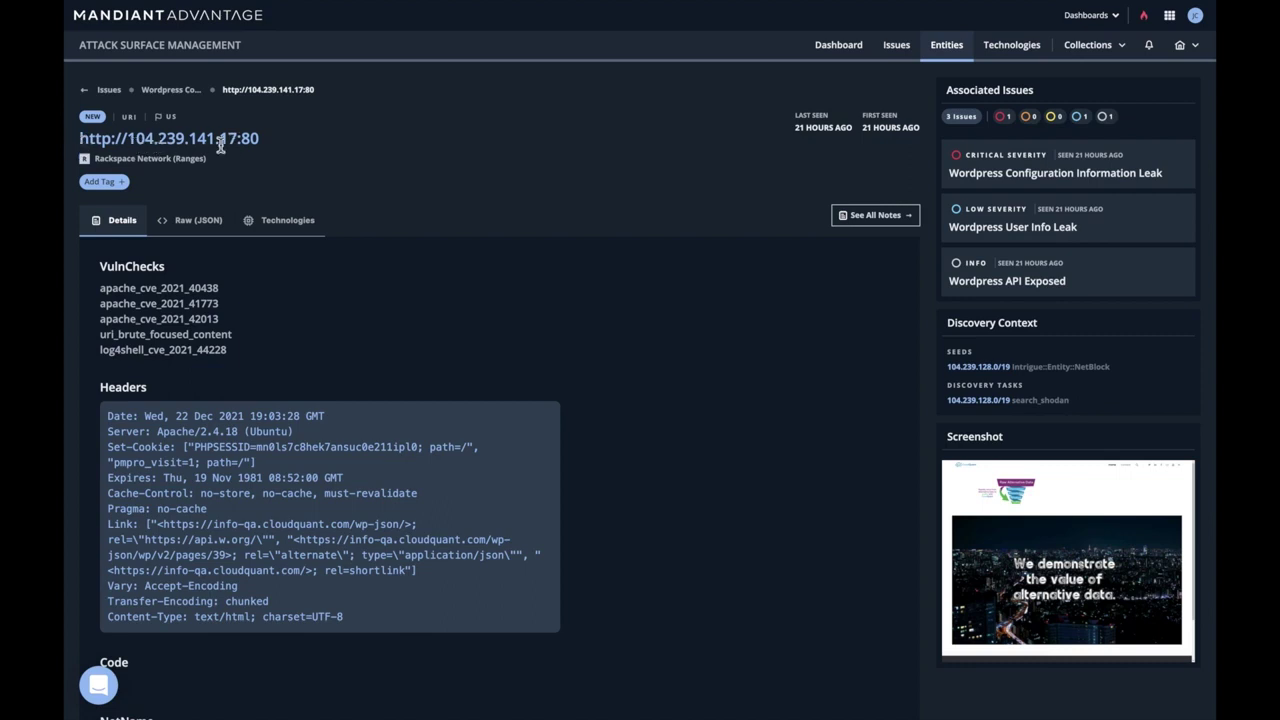
{"action": "double_click", "coordinate": [129, 117]}
{"action": "double_click", "coordinate": [171, 117]}
{"action": "left_click_drag", "start_coordinate": [95, 158], "coordinate": [205, 165]}
{"action": "left_click", "coordinate": [214, 166]}
List the entity's technologies, including wordpress 5.8.2 and apache http_server 2.4.18.
{"action": "left_click_drag", "start_coordinate": [218, 158], "coordinate": [117, 158]}
{"action": "left_click", "coordinate": [214, 342]}
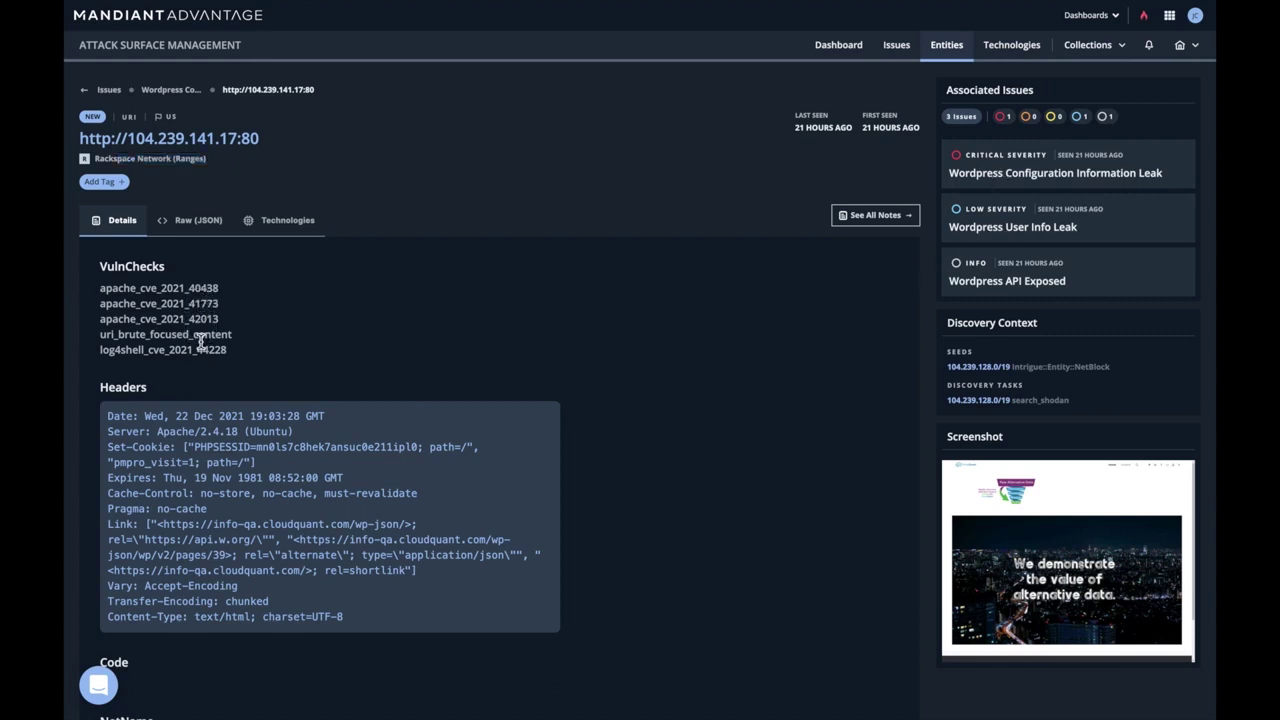
{"action": "left_click", "coordinate": [278, 224]}
{"action": "scroll", "coordinate": [307, 540], "scroll_direction": "down", "scroll_amount": 1}
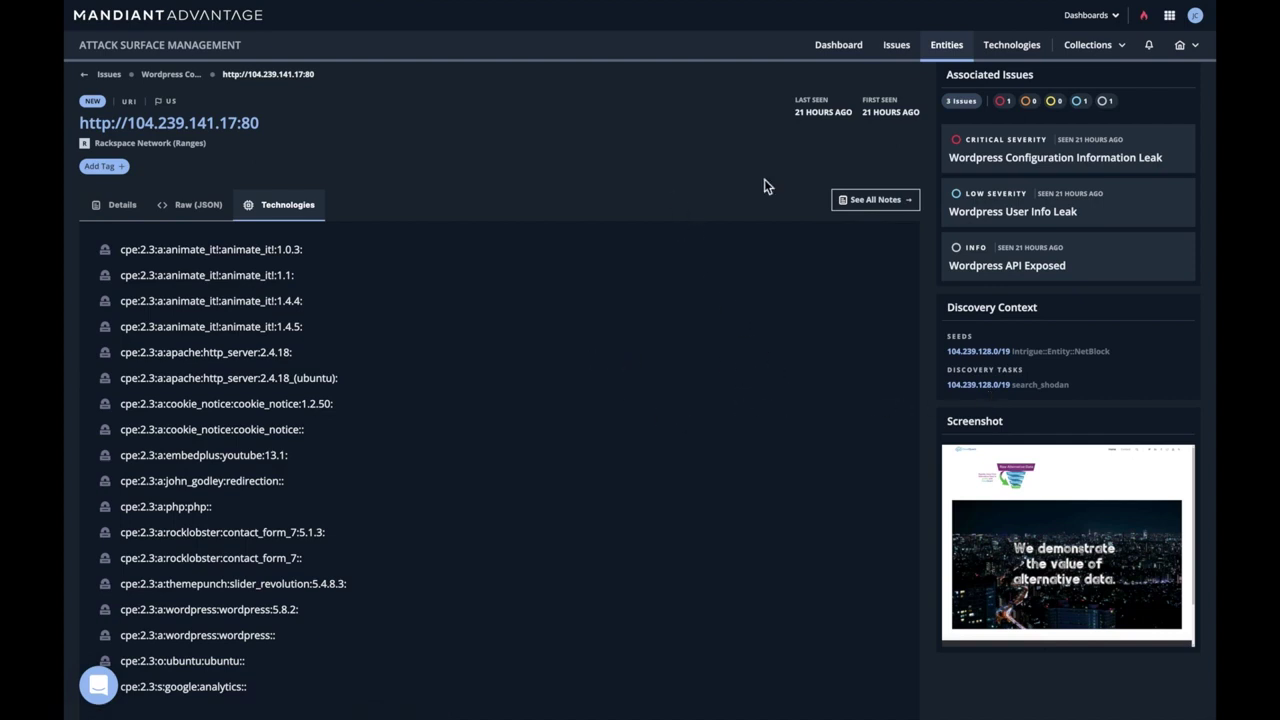
Scope the view to the Acme Corp. collection and show its issues list.
{"action": "left_click", "coordinate": [1088, 45]}
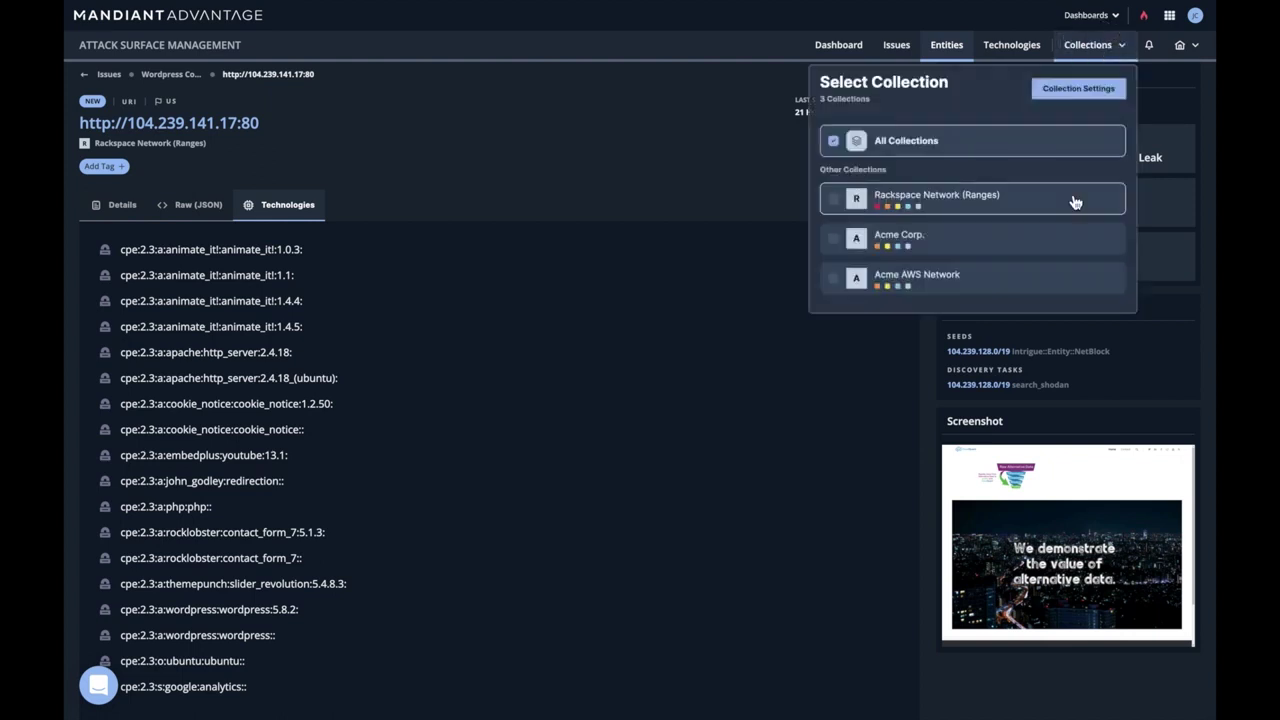
{"action": "left_click", "coordinate": [927, 250]}
{"action": "left_click", "coordinate": [697, 154]}
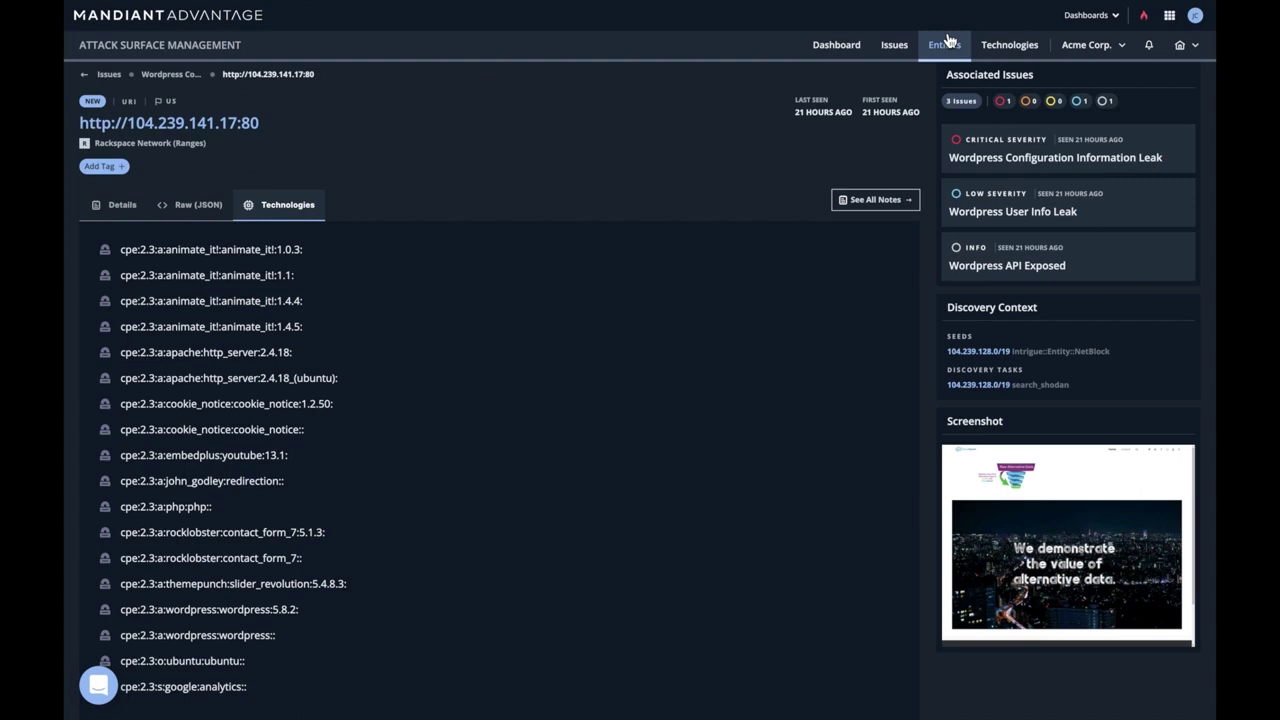
{"action": "left_click", "coordinate": [894, 45]}
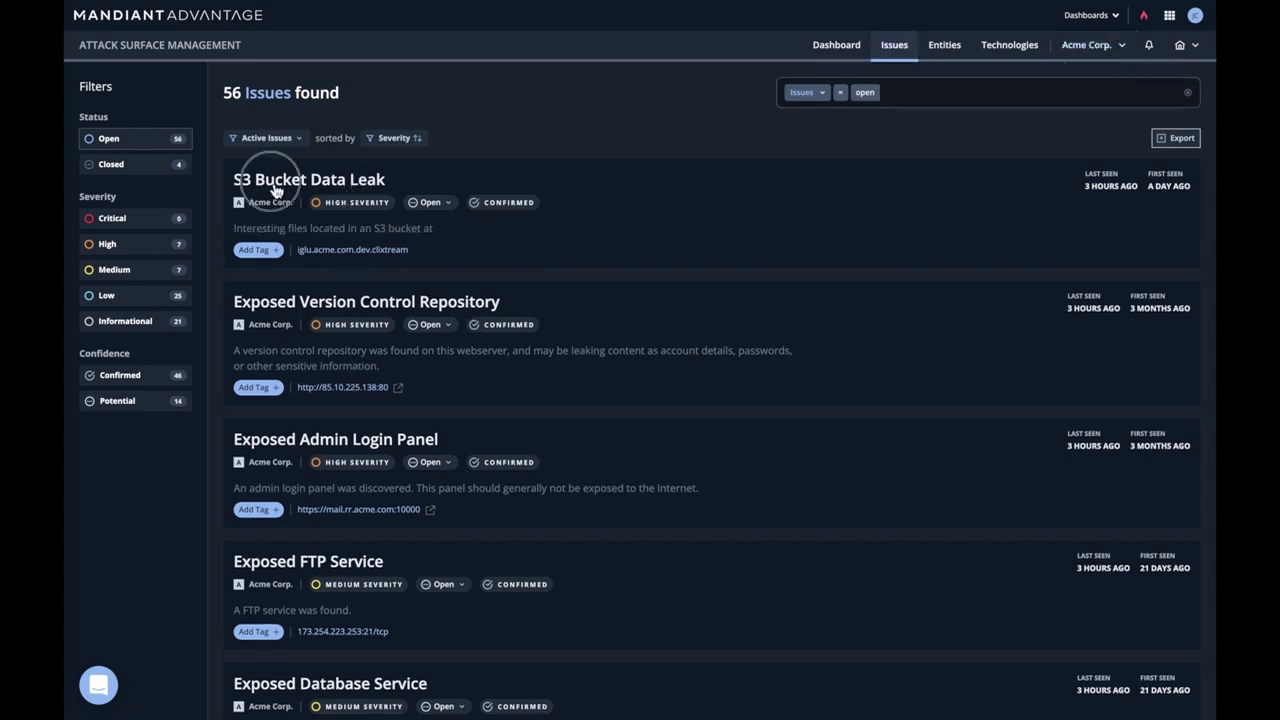
Open the S3 Bucket Data Leak proof's iglu.acme.com.dev.clixtream entity and view its raw JSON.
{"action": "left_click", "coordinate": [278, 251]}
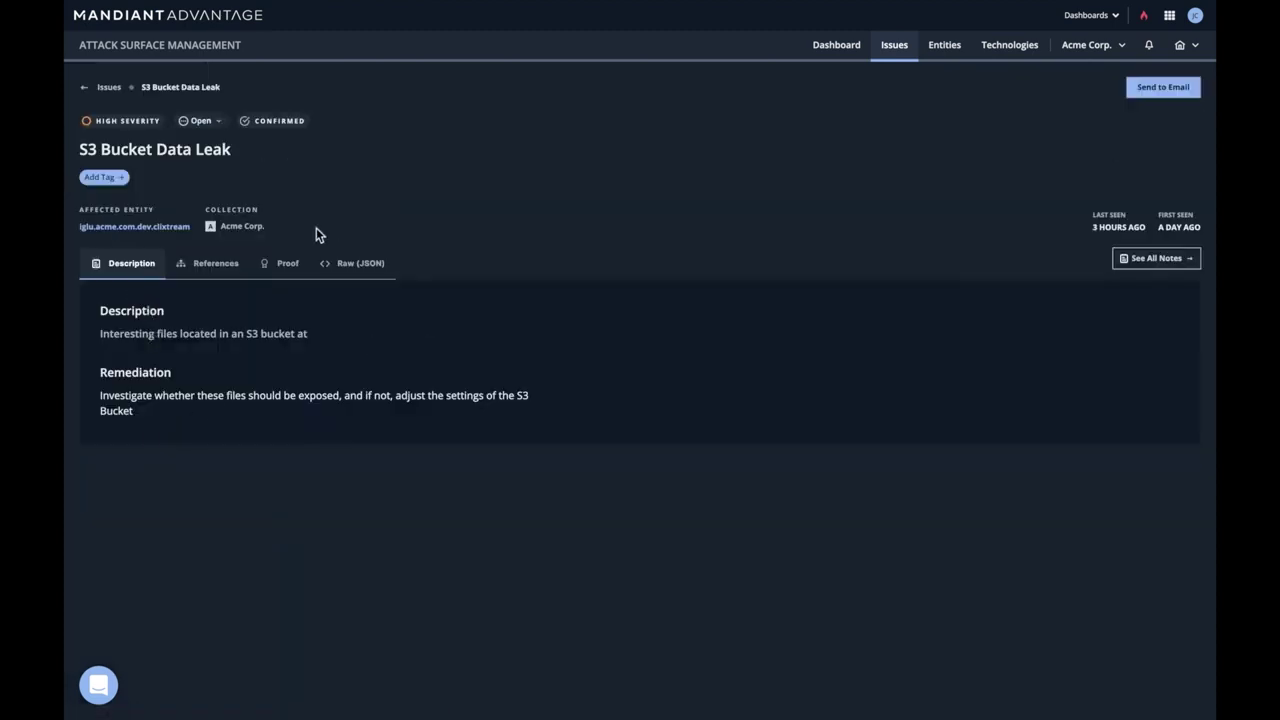
{"action": "left_click", "coordinate": [288, 264]}
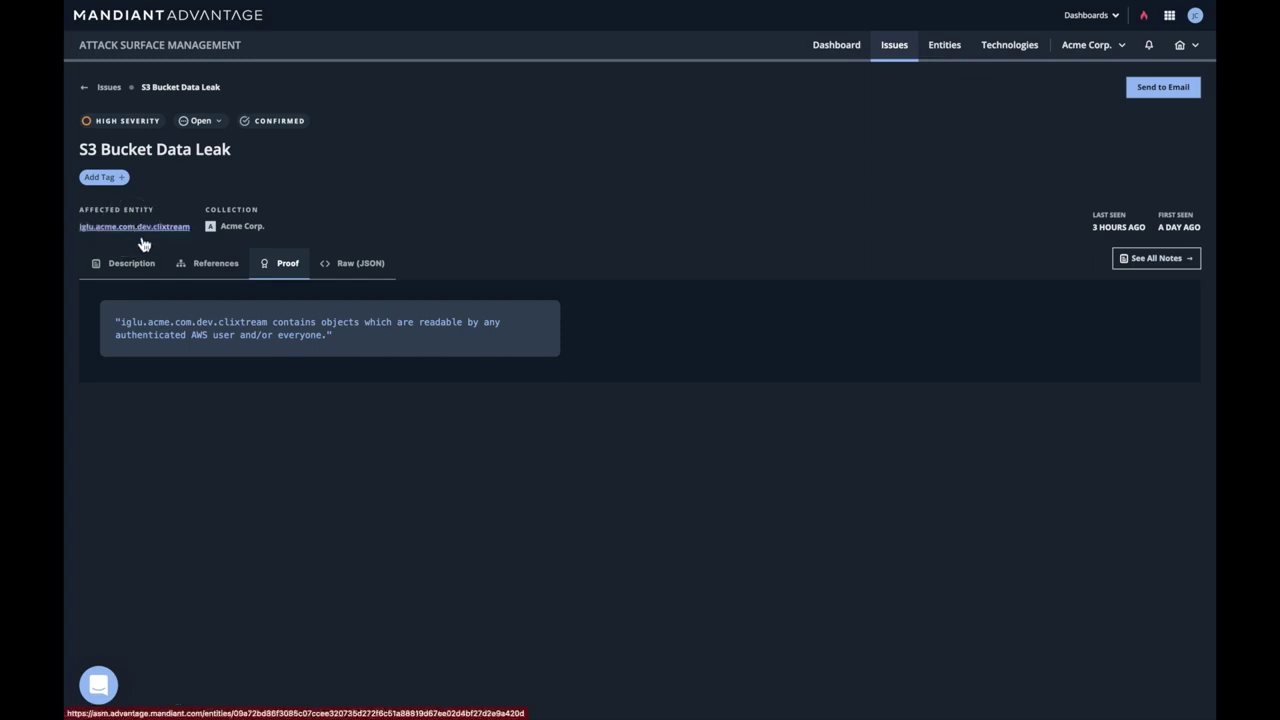
{"action": "left_click", "coordinate": [138, 229]}
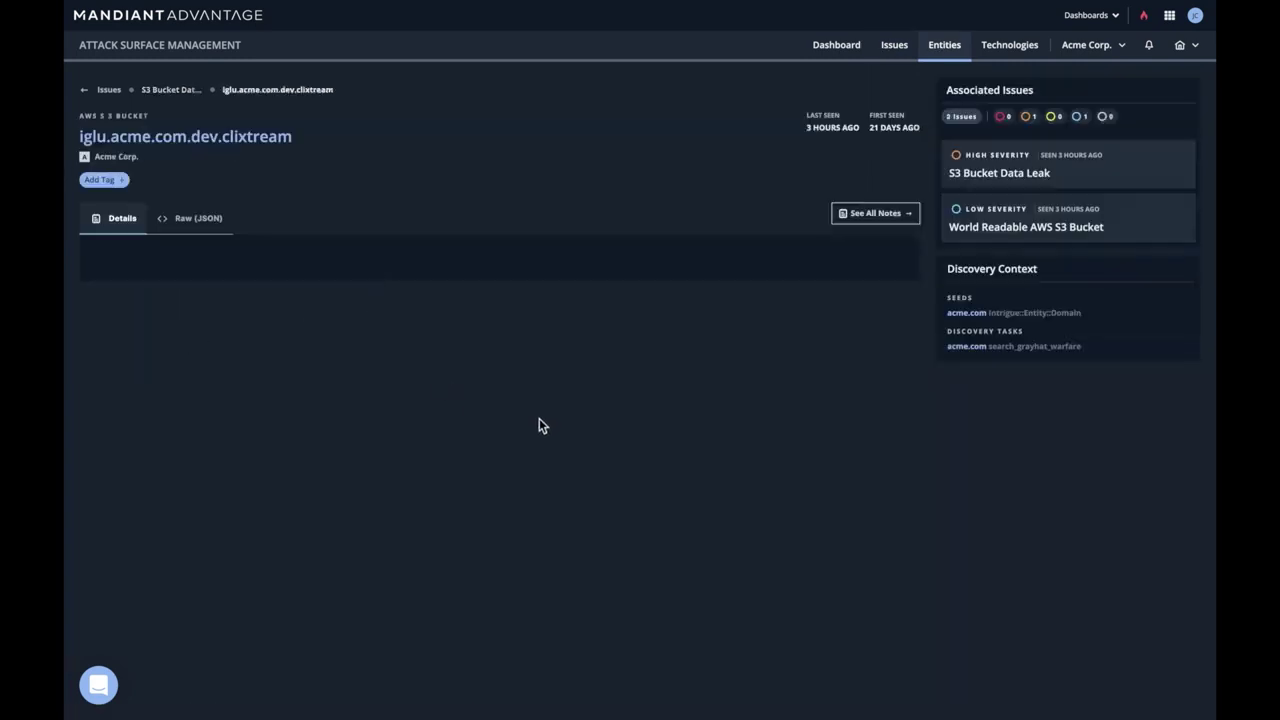
{"action": "left_click", "coordinate": [210, 221]}
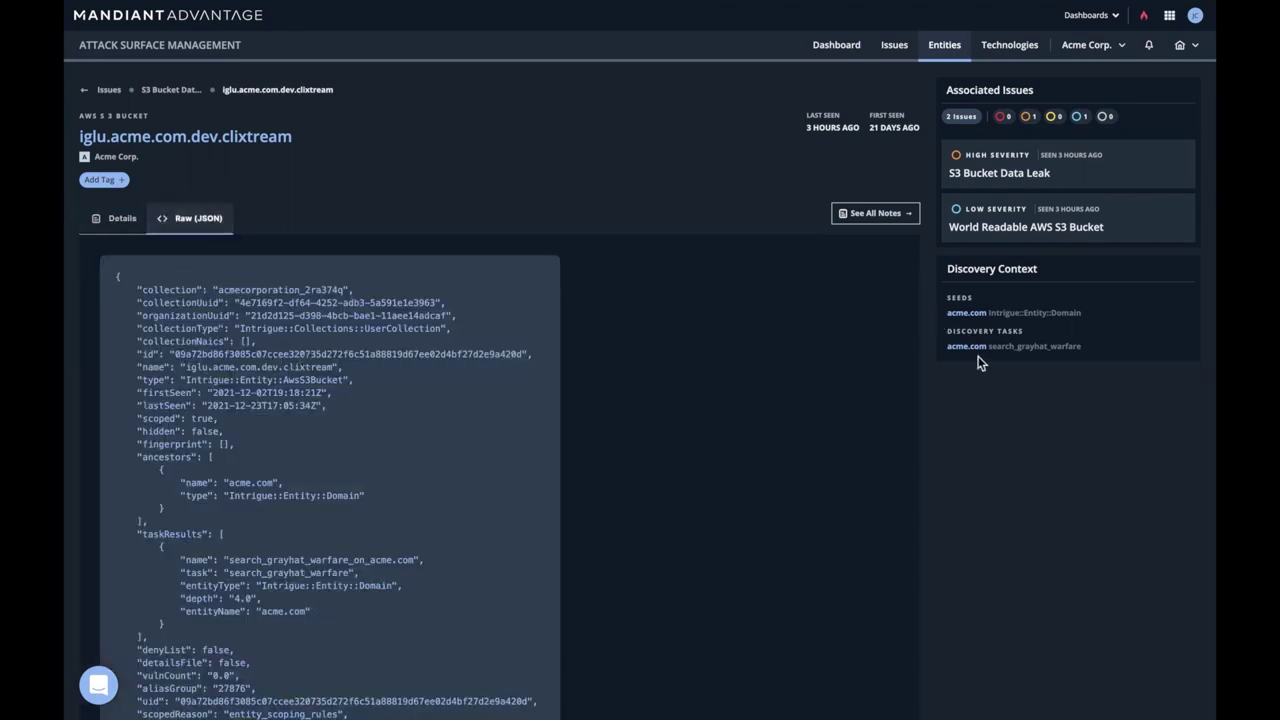
{"action": "left_click_drag", "start_coordinate": [996, 347], "coordinate": [1100, 350]}
{"action": "left_click", "coordinate": [1088, 389]}
Open the full entities list with all collections included.
{"action": "left_click", "coordinate": [945, 52]}
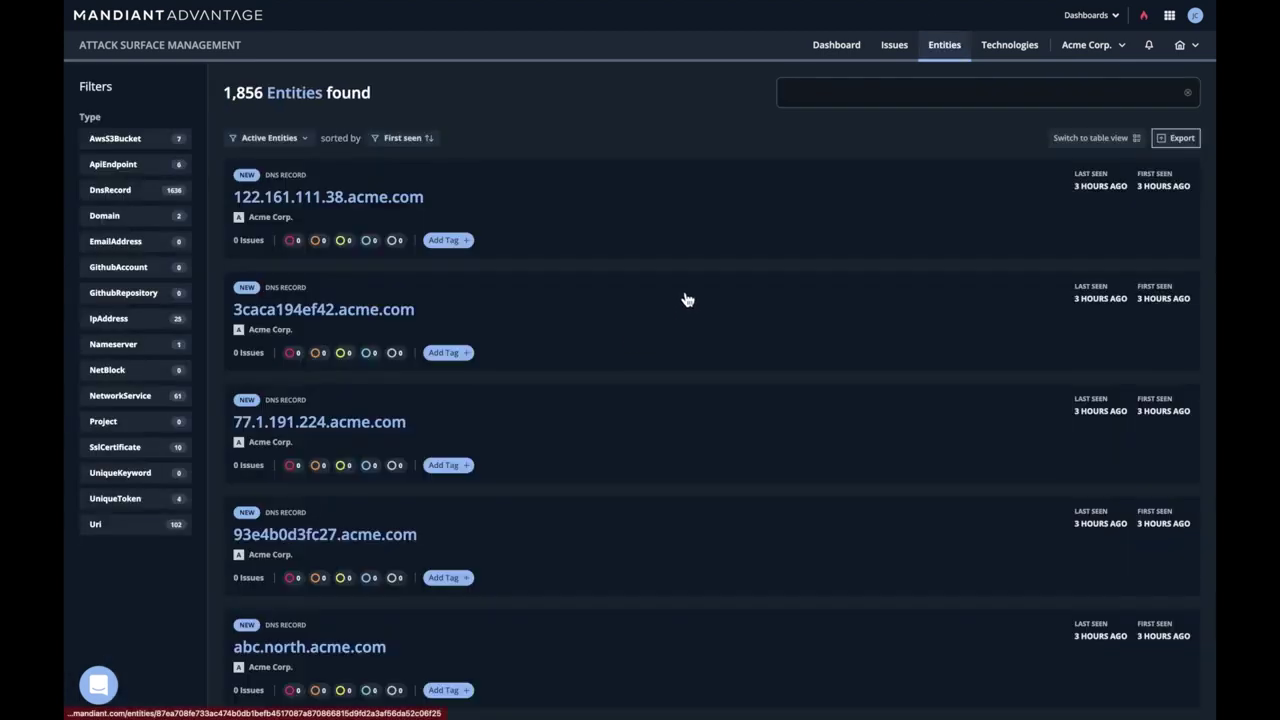
{"action": "left_click", "coordinate": [1097, 55]}
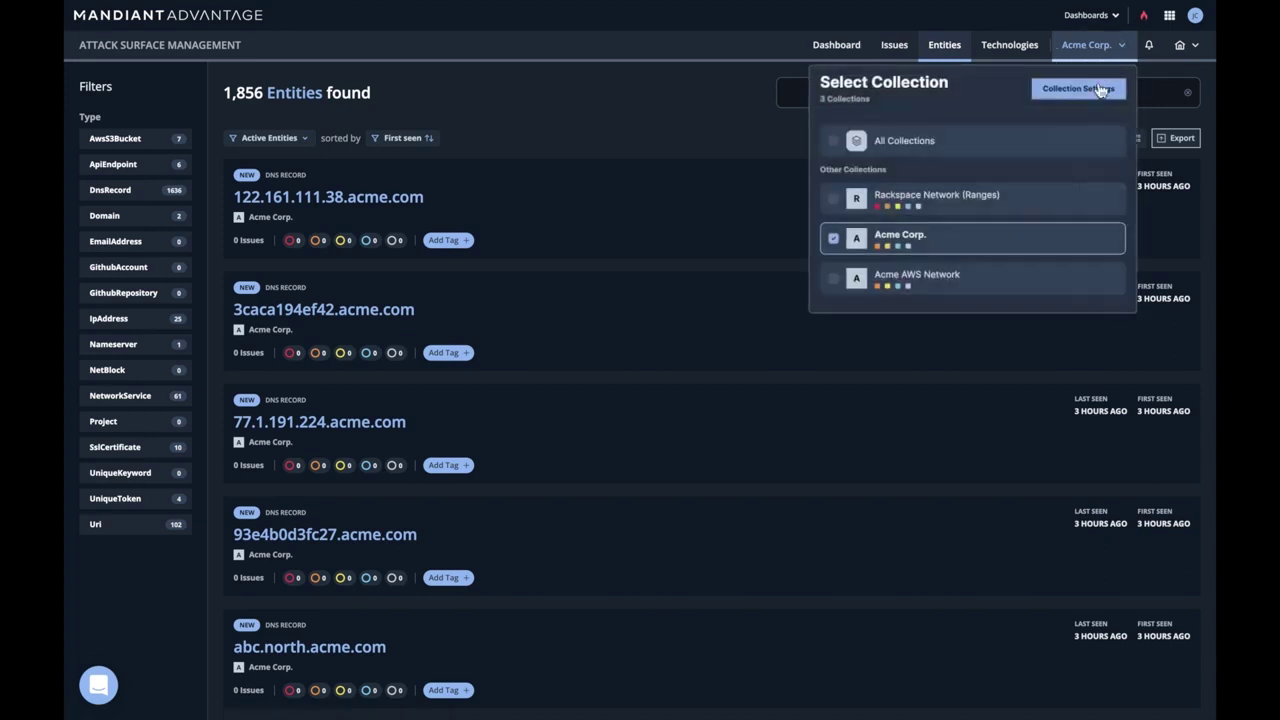
{"action": "left_click", "coordinate": [918, 150]}
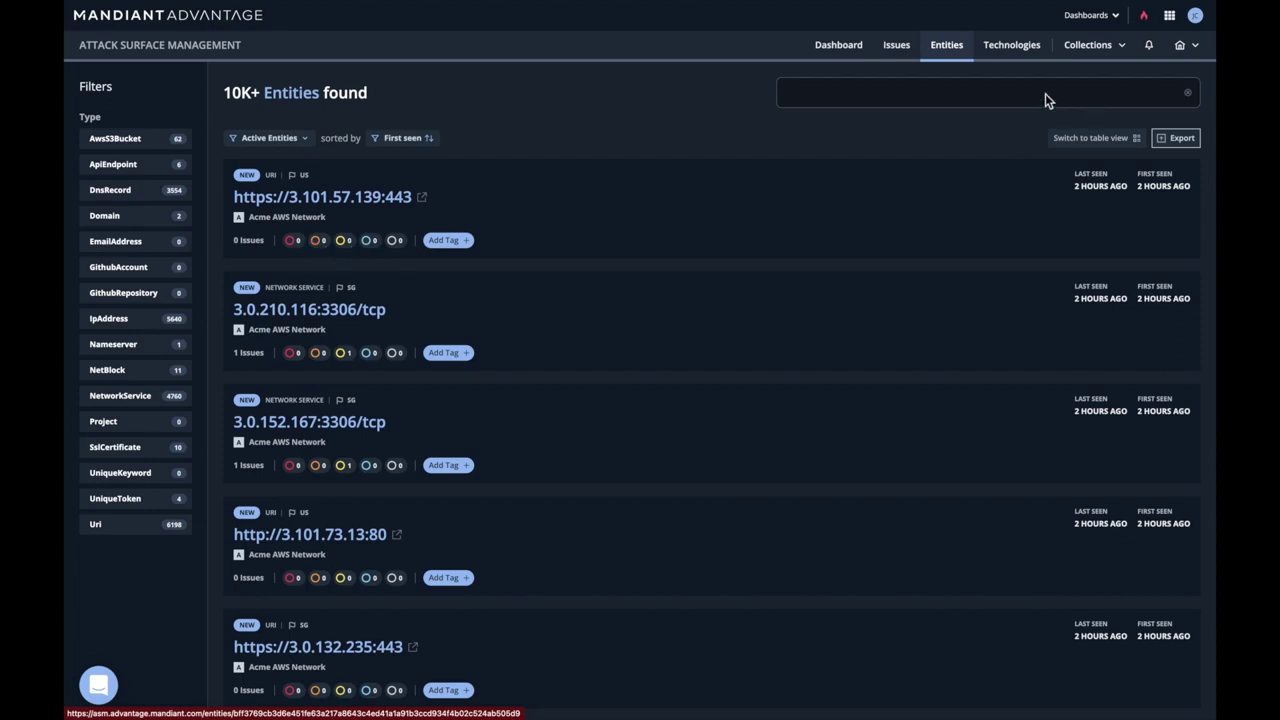
Filter entities to issue count greater than 1, giving 2,003 results.
{"action": "left_click", "coordinate": [955, 92]}
{"action": "scroll", "coordinate": [918, 410], "scroll_direction": "down", "scroll_amount": 1}
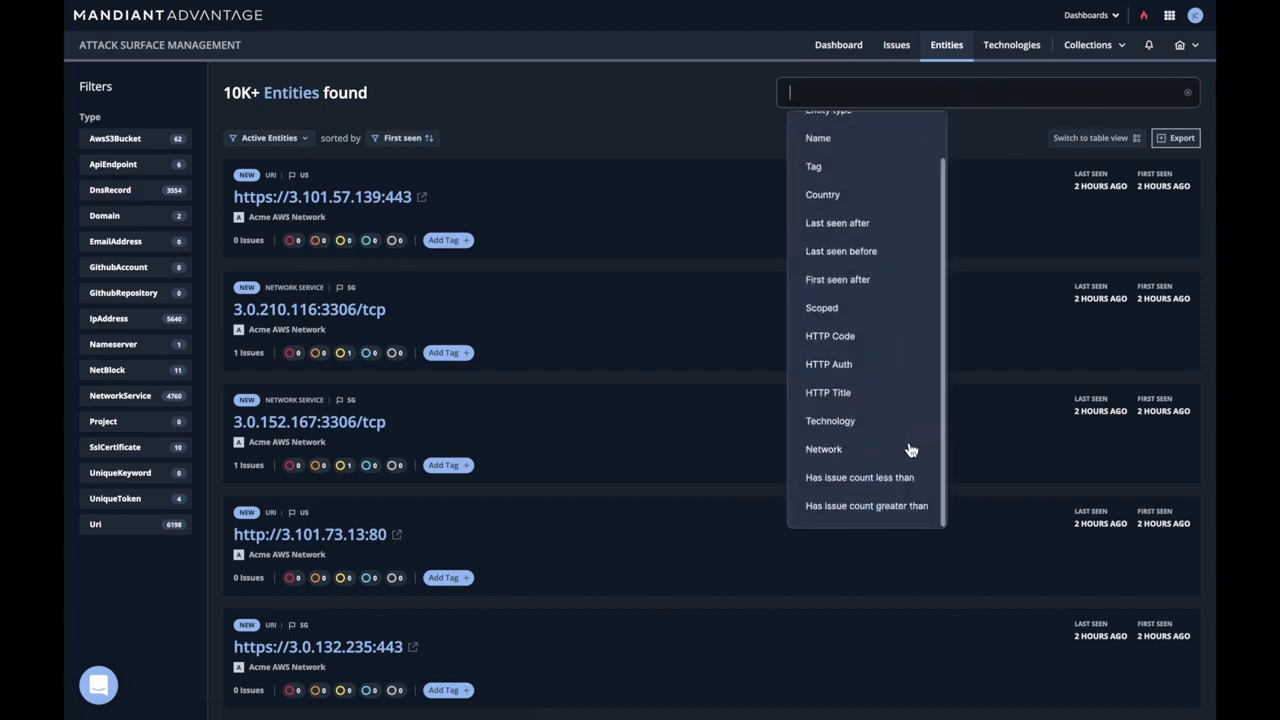
{"action": "left_click", "coordinate": [870, 507]}
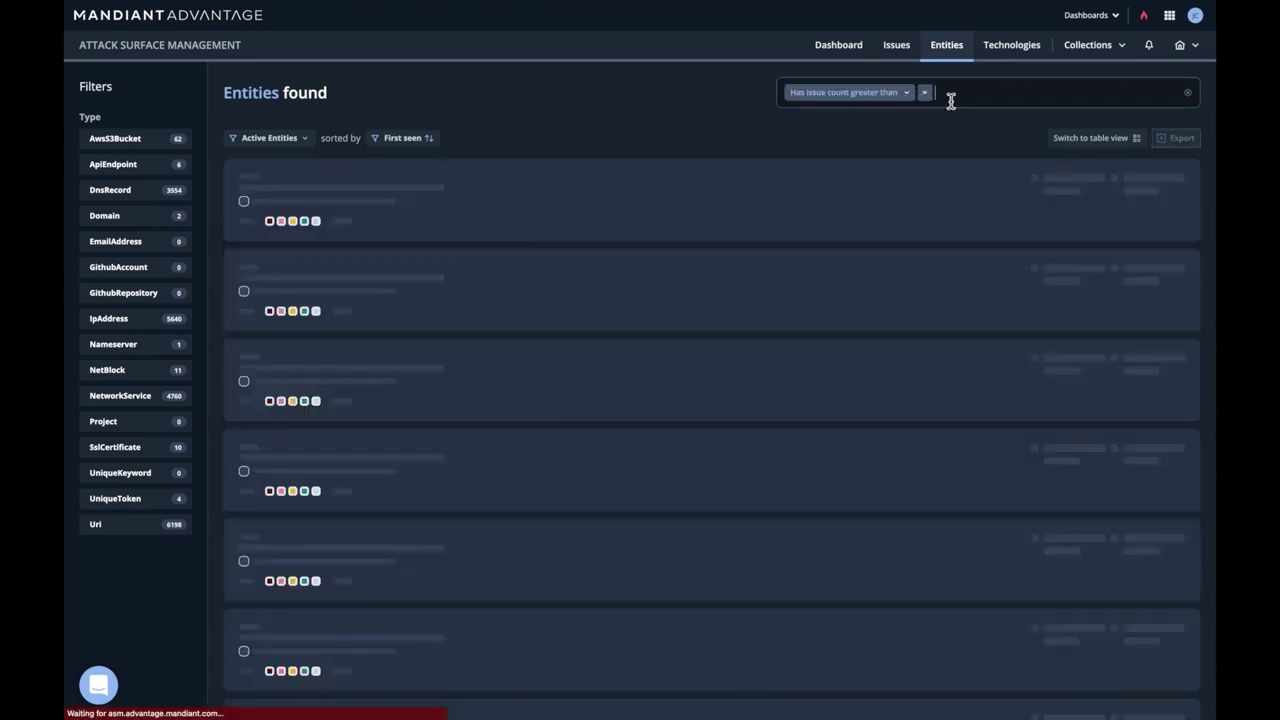
{"action": "type", "text": "1"}
{"action": "key", "text": "Return"}
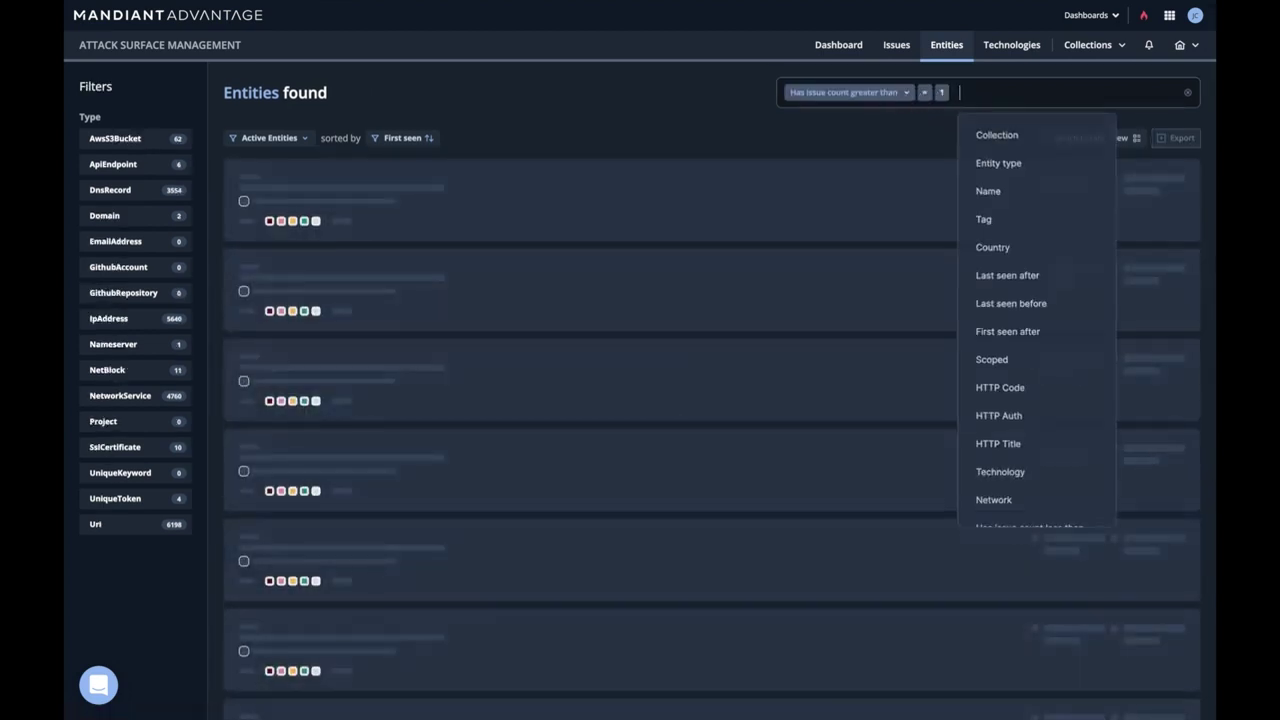
{"action": "left_click", "coordinate": [544, 122]}
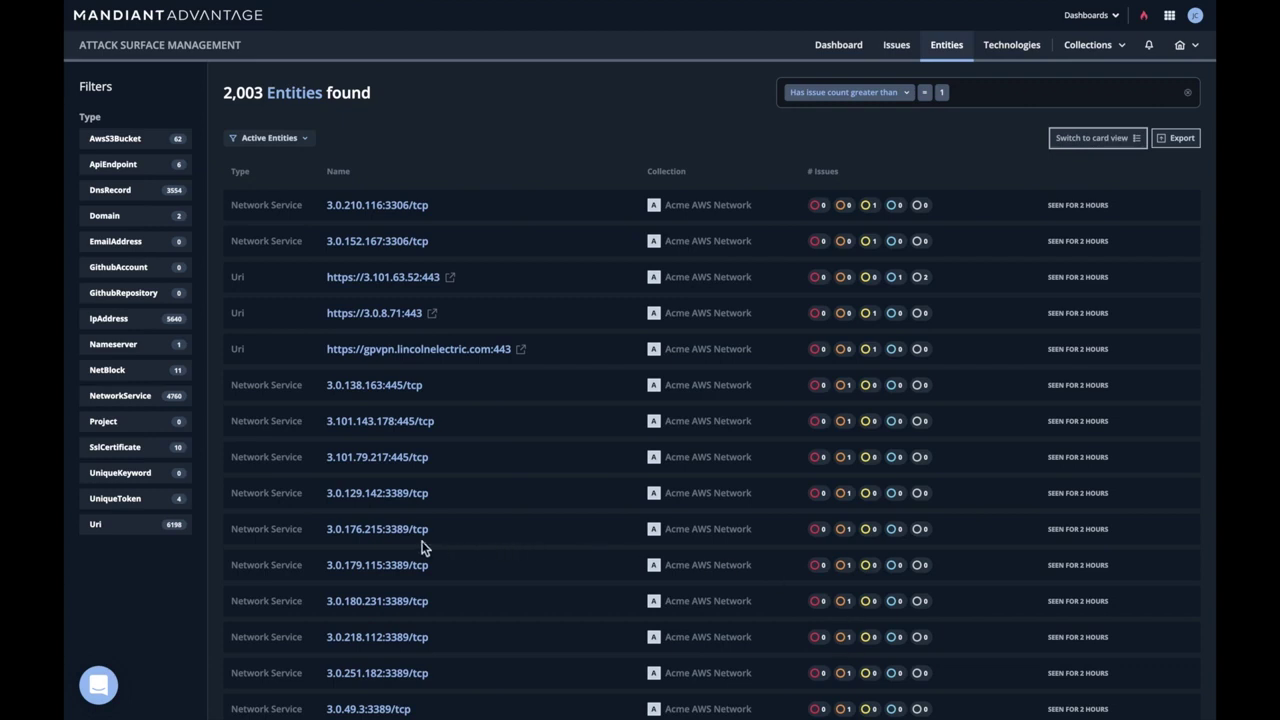
Open entity 3.0.176.215:3389/tcp and highlight its masscan_scan discovery task.
{"action": "left_click", "coordinate": [352, 535]}
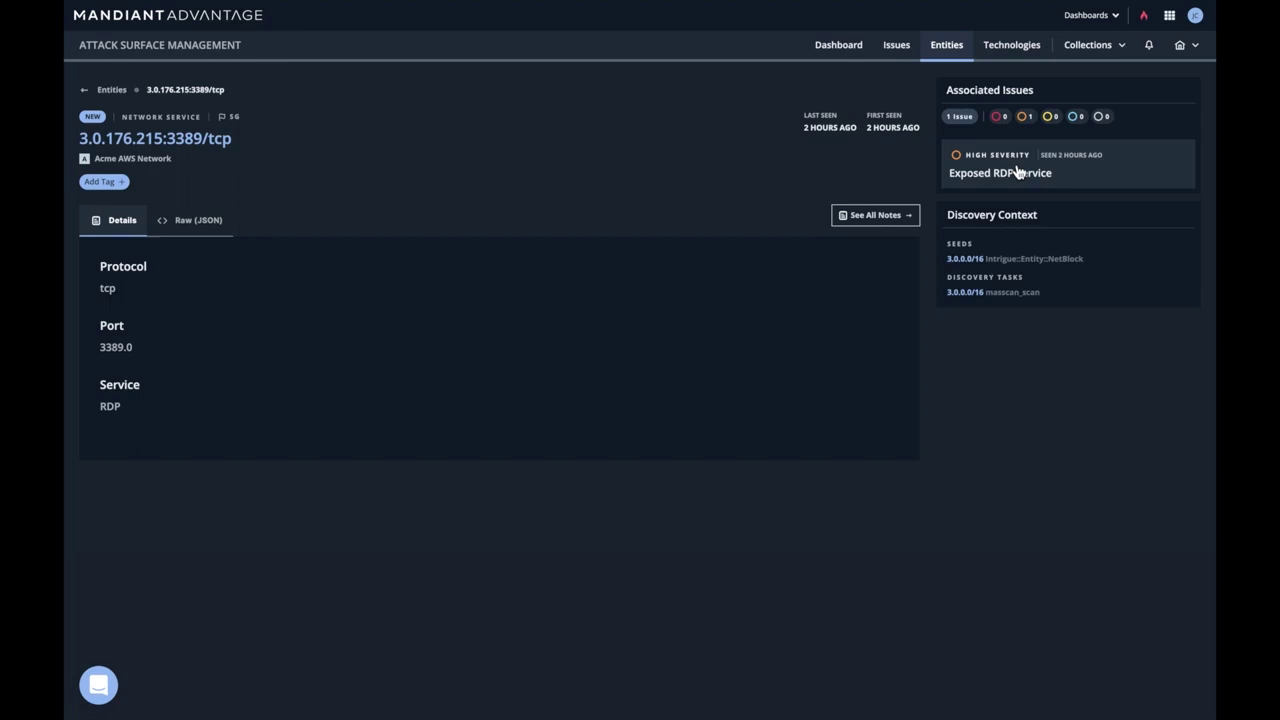
{"action": "left_click_drag", "start_coordinate": [993, 292], "coordinate": [1042, 294]}
{"action": "left_click", "coordinate": [1042, 354]}
View the entity's notes, then go back to the unfiltered Entities list.
{"action": "left_click", "coordinate": [886, 228]}
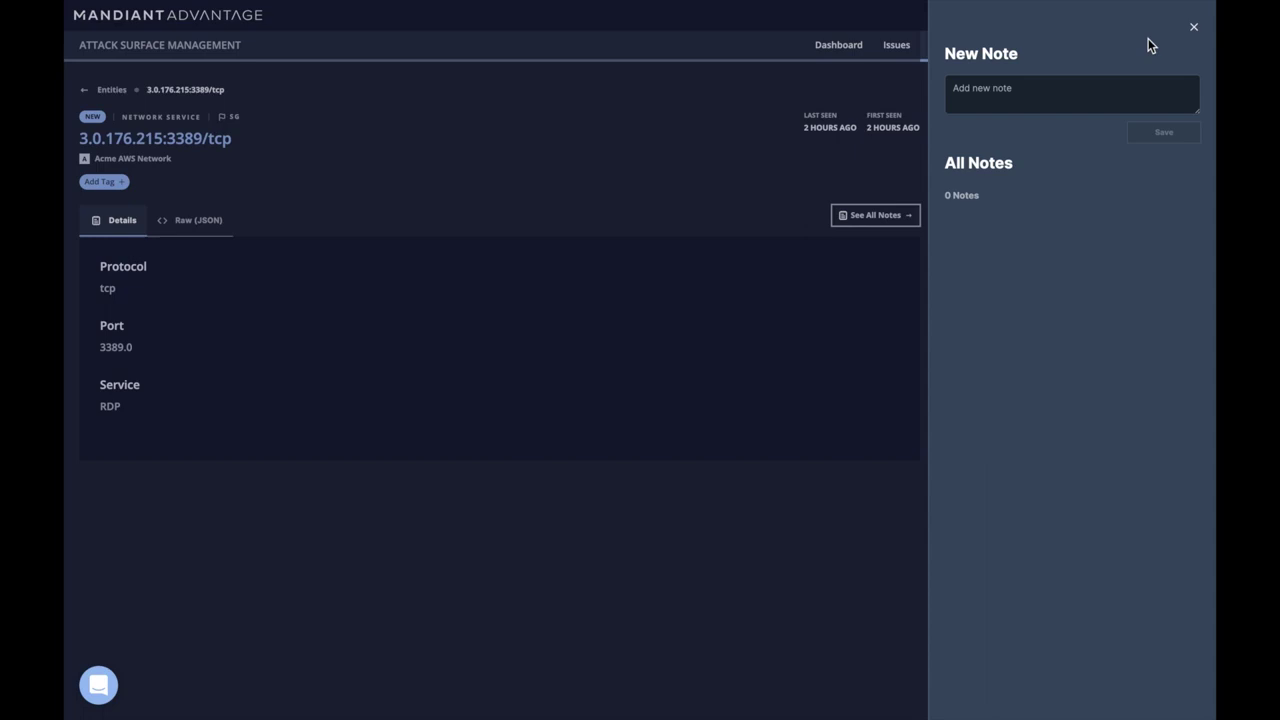
{"action": "left_click", "coordinate": [1194, 29]}
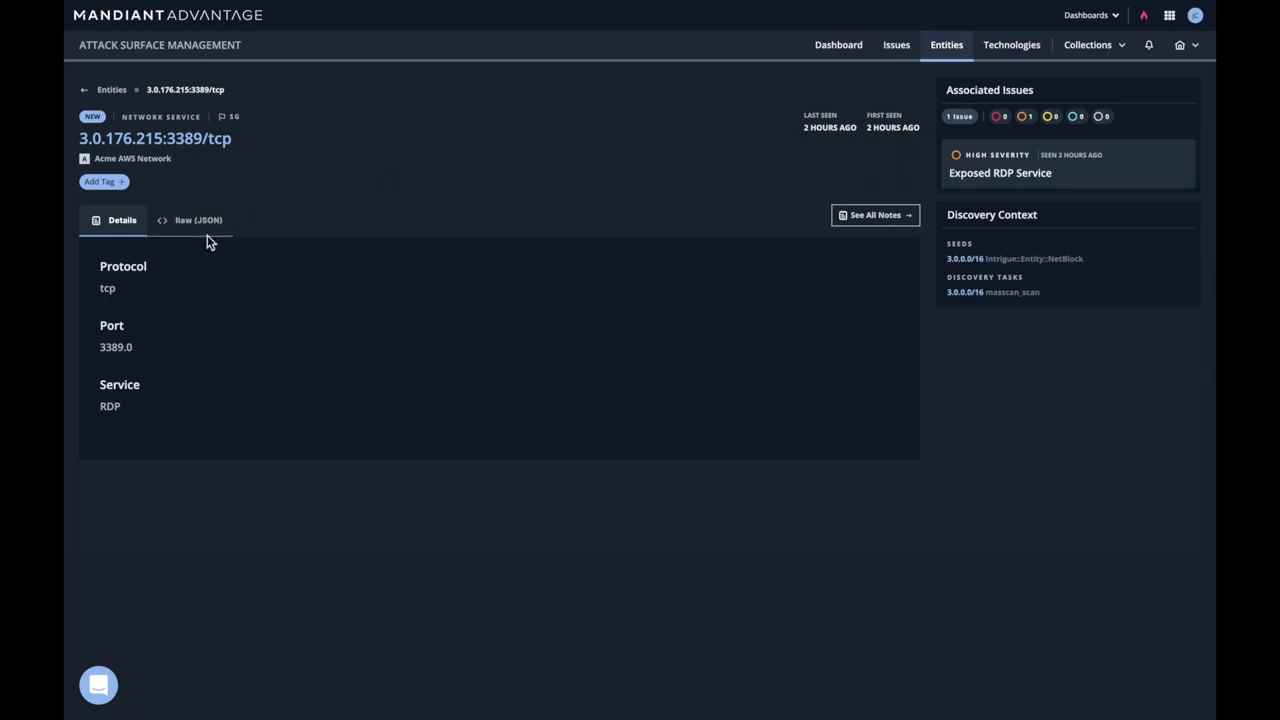
{"action": "left_click_drag", "start_coordinate": [371, 347], "coordinate": [241, 212]}
{"action": "key", "text": "alt+Left"}
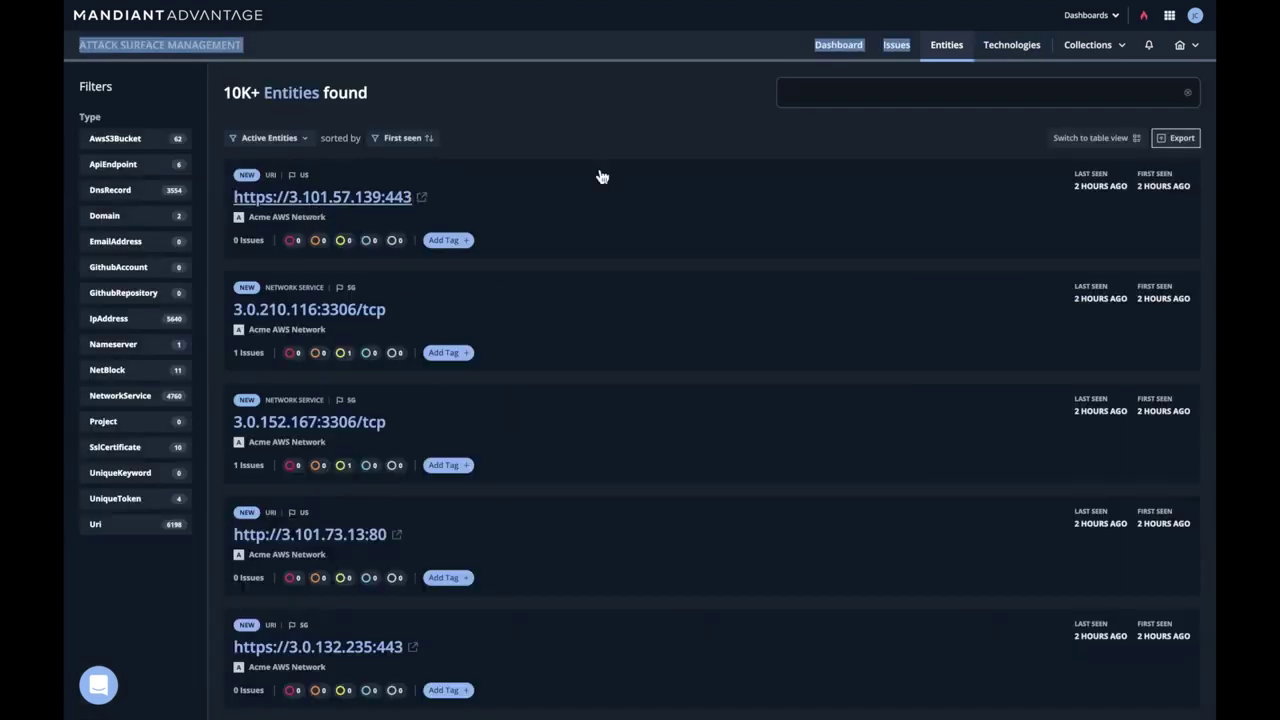
Filter the entities to the ApiEndpoint and SslCertificate types, 16 entities in total.
{"action": "left_click", "coordinate": [138, 166]}
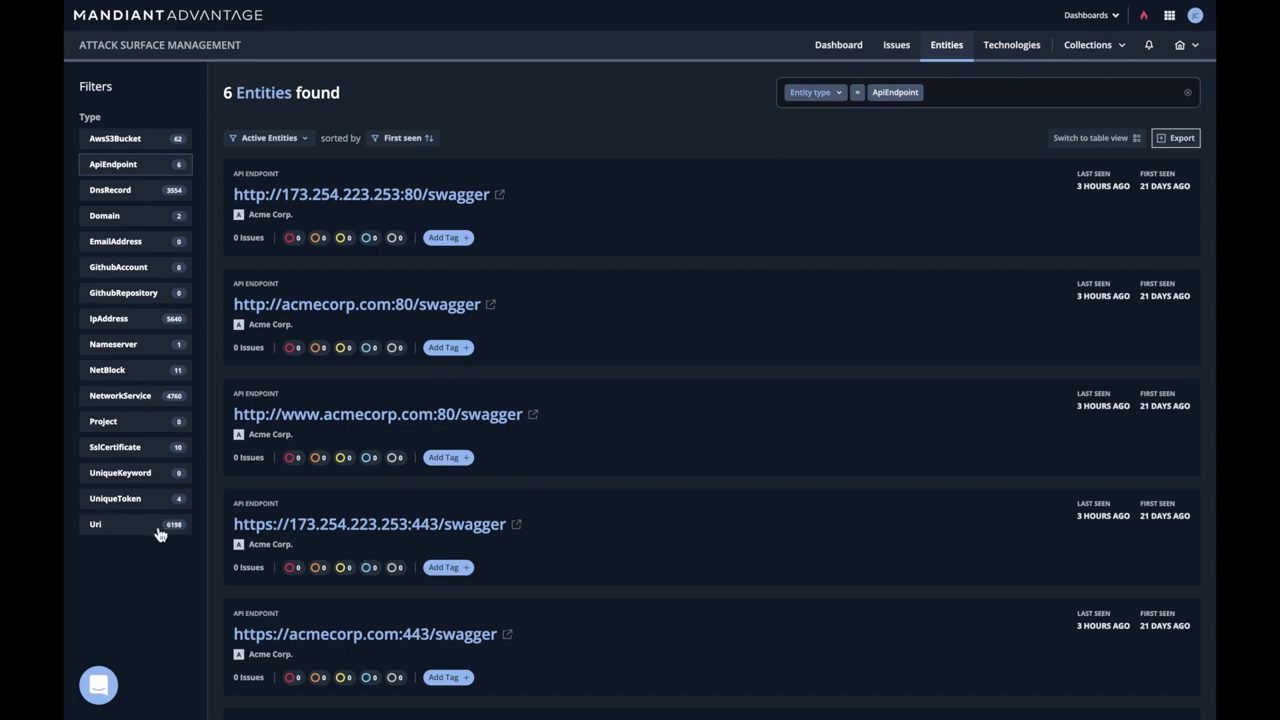
{"action": "left_click", "coordinate": [124, 451]}
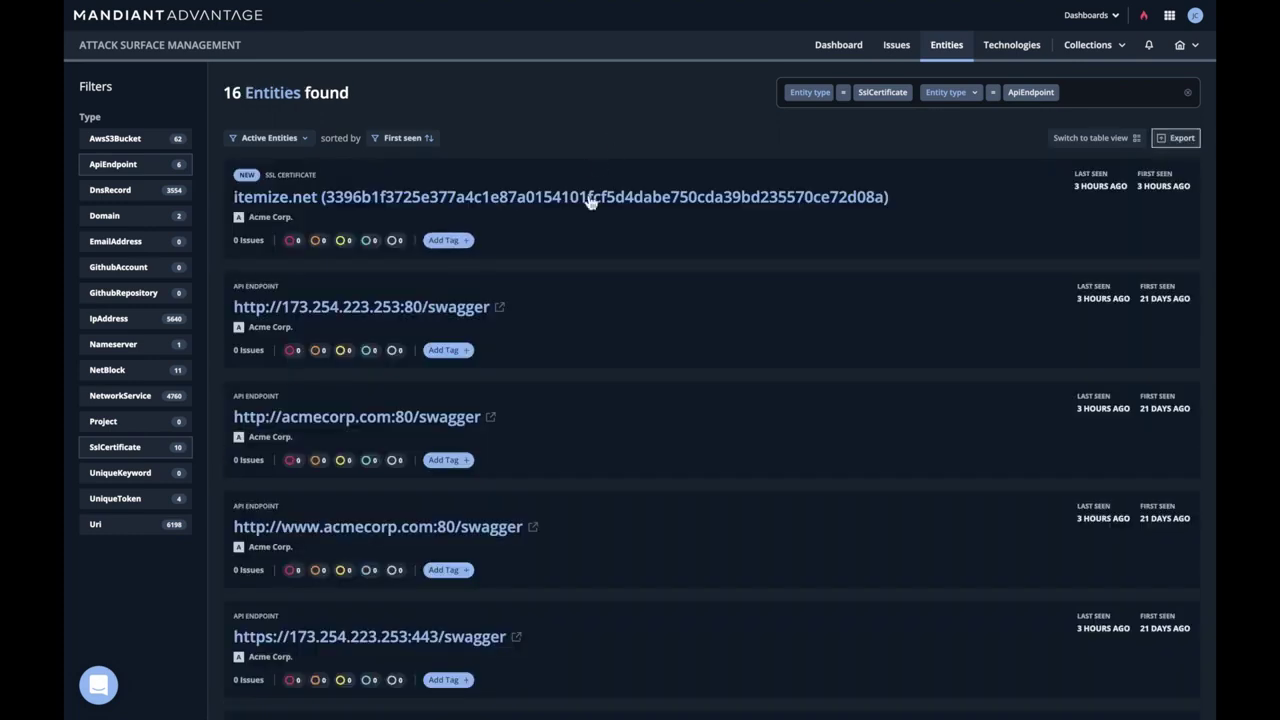
{"action": "left_click", "coordinate": [622, 107]}
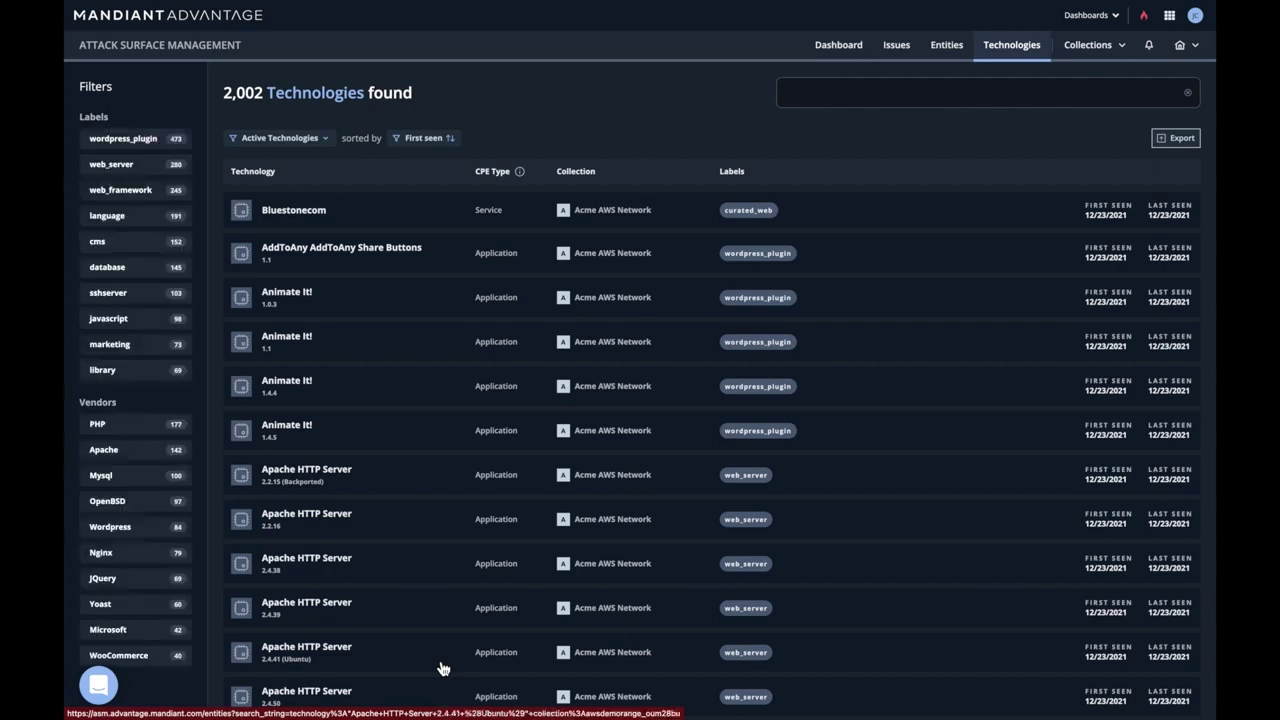
Scroll through the 2,002 technologies, with labels like wordpress_plugin 473 and vendors like PHP 177.
{"action": "scroll", "coordinate": [660, 350], "scroll_direction": "down", "scroll_amount": 1}
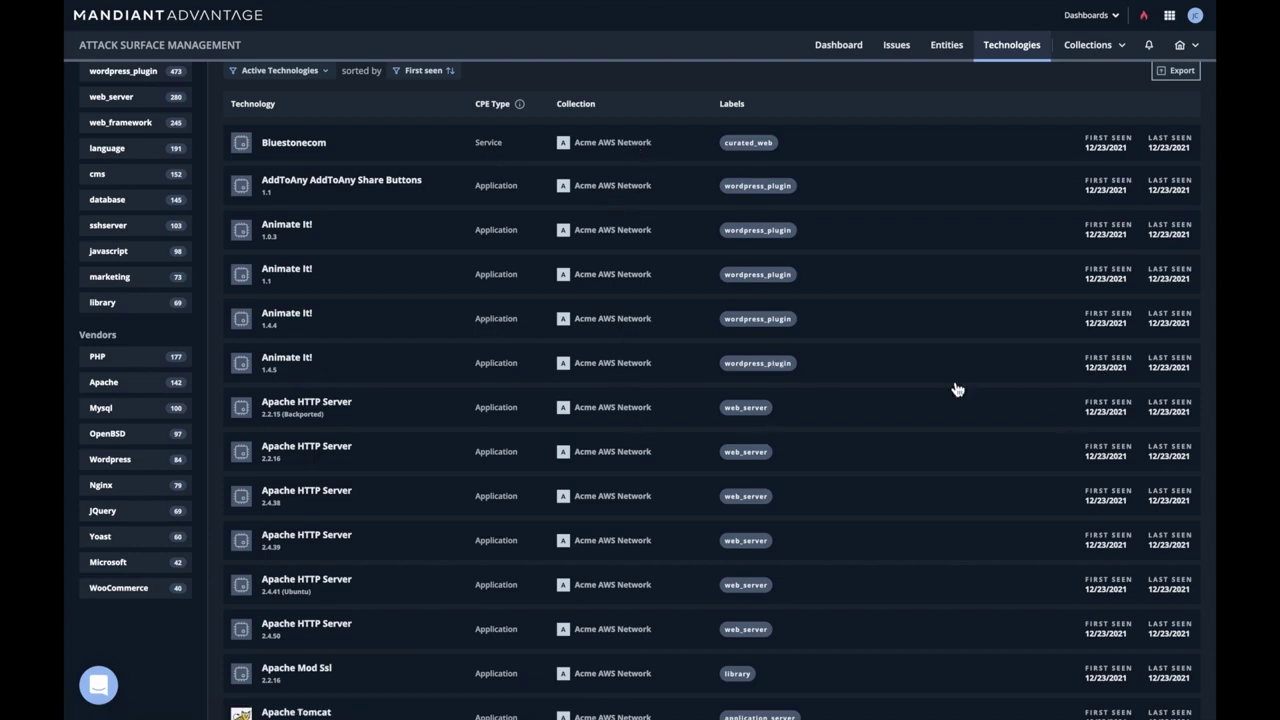
{"action": "scroll", "coordinate": [283, 420], "scroll_direction": "up", "scroll_amount": 2}
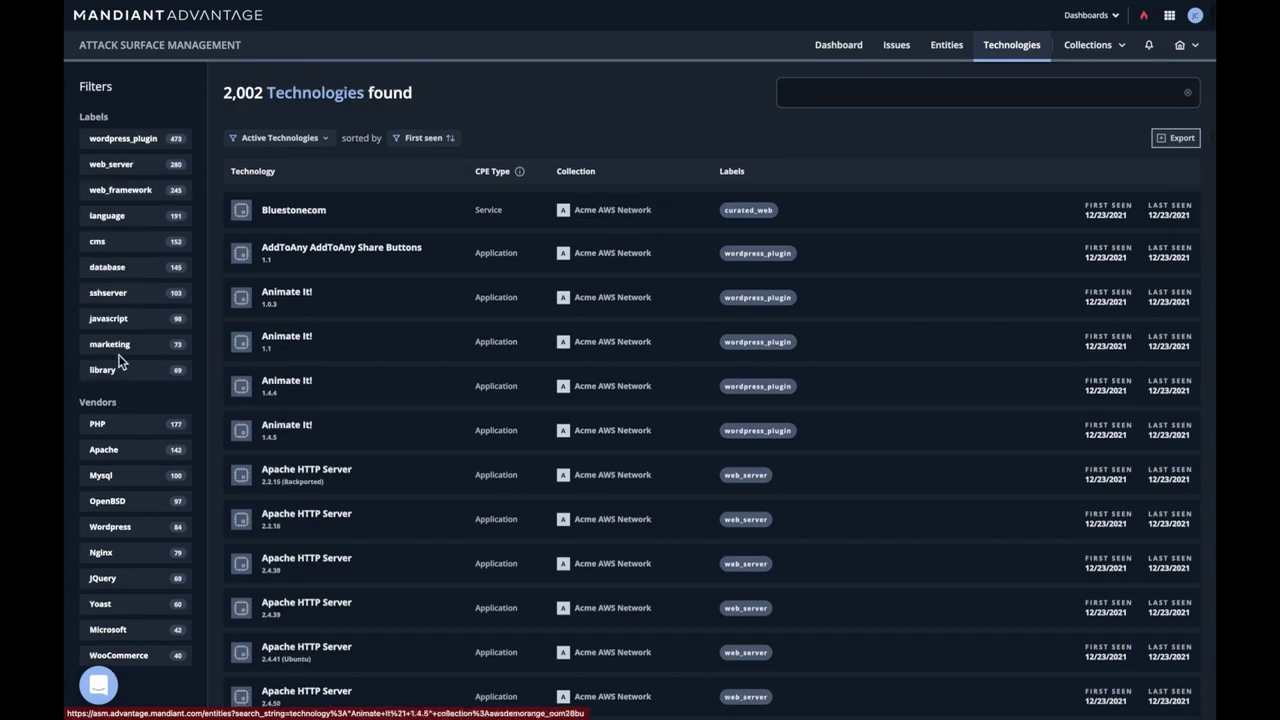
Filter technologies to the database label and scroll the 145 results, mostly Mysql and MariaDB.
{"action": "left_click", "coordinate": [127, 274]}
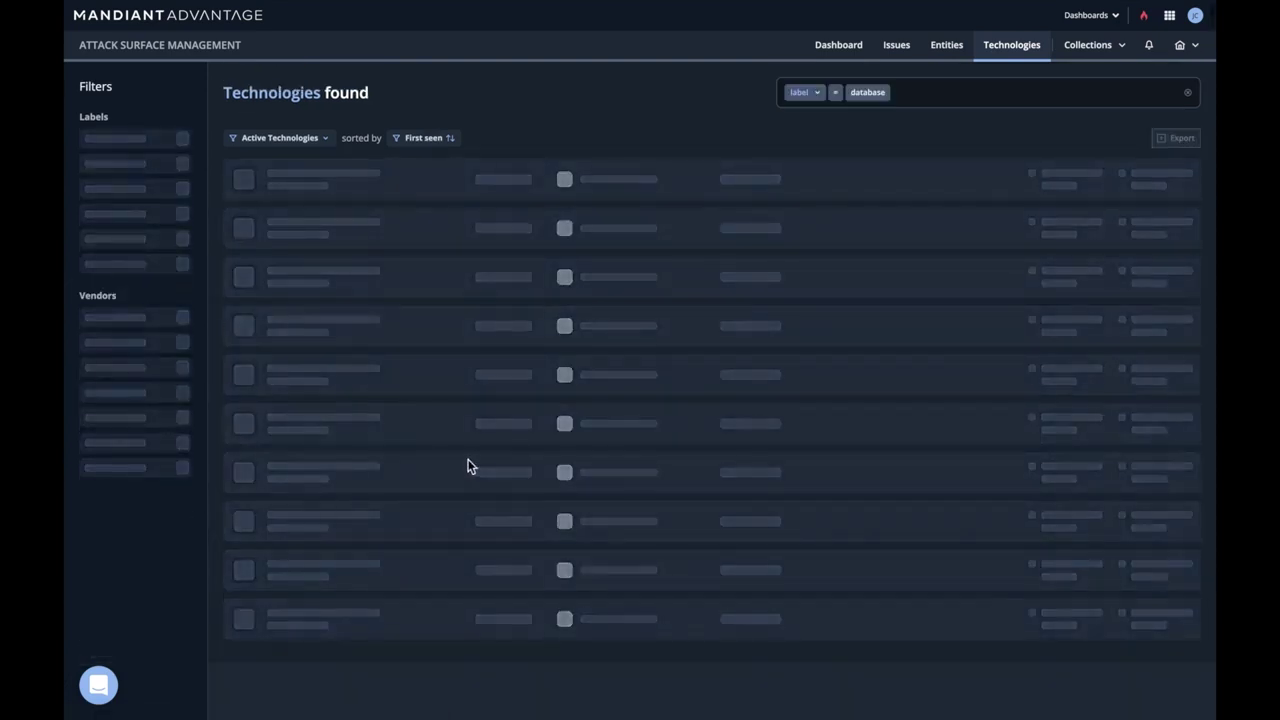
{"action": "scroll", "coordinate": [449, 420], "scroll_direction": "down", "scroll_amount": 3}
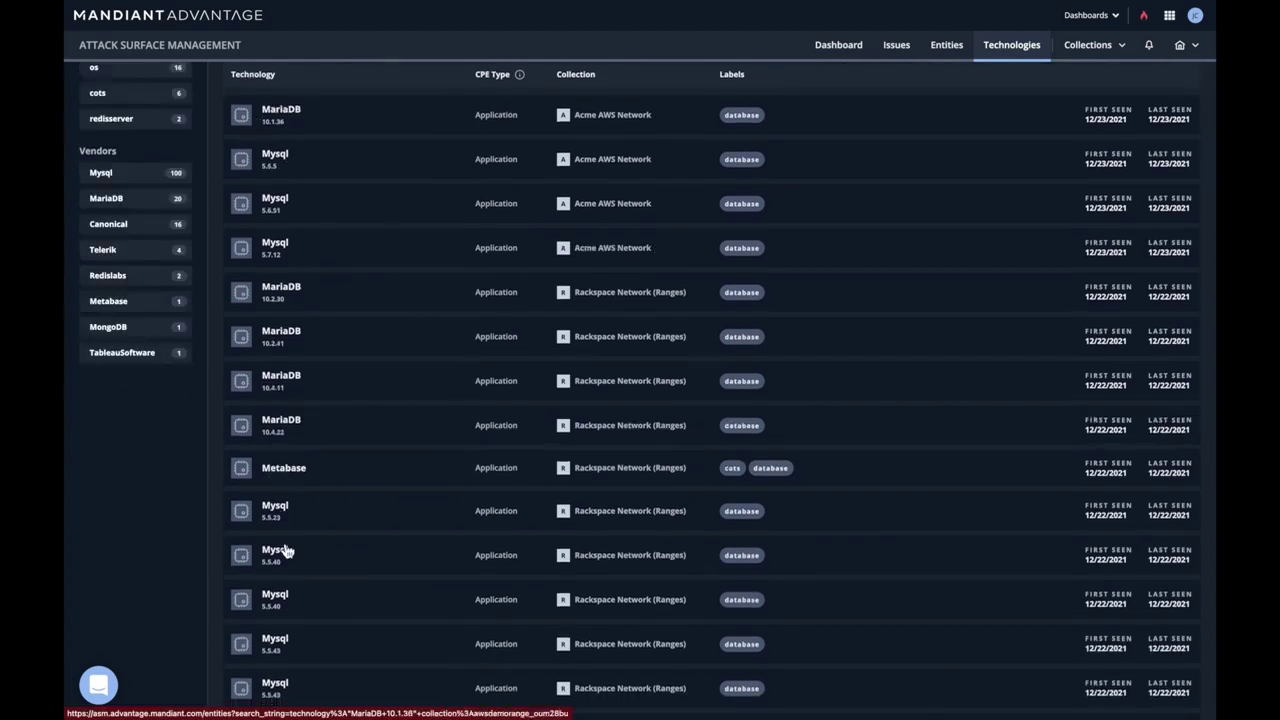
{"action": "scroll", "coordinate": [285, 550], "scroll_direction": "down", "scroll_amount": 5}
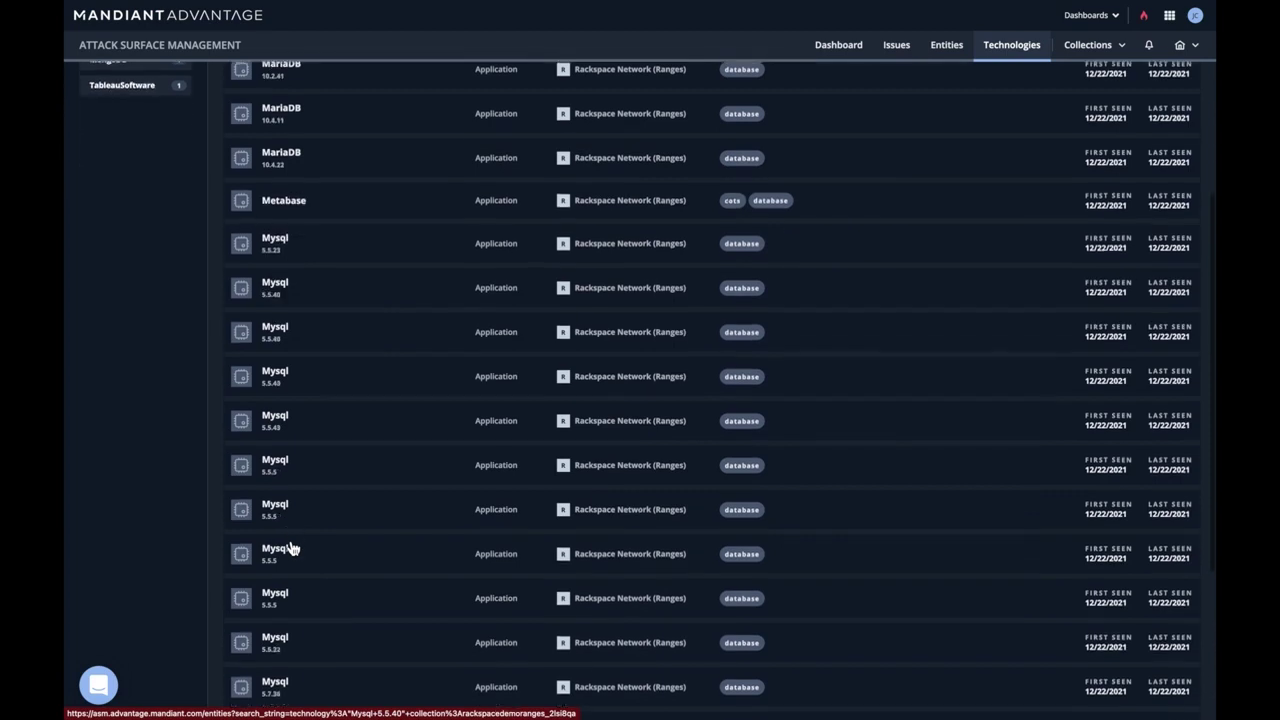
{"action": "scroll", "coordinate": [290, 548], "scroll_direction": "down", "scroll_amount": 6}
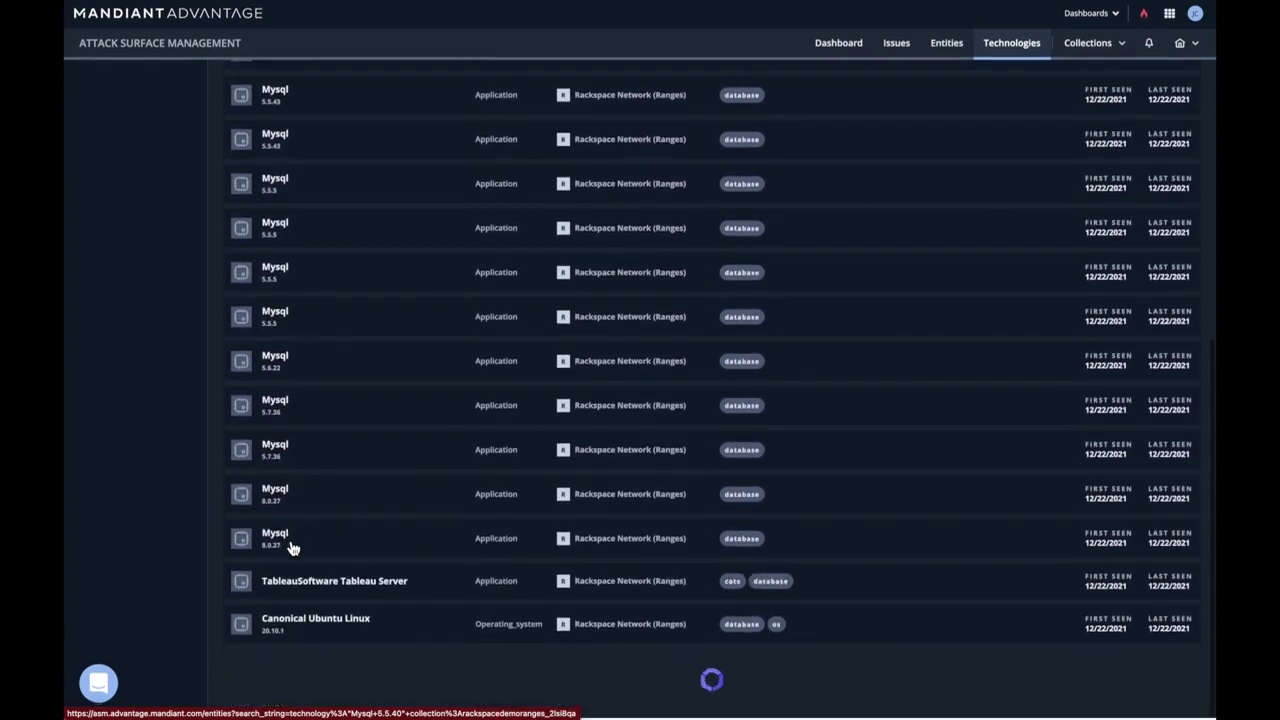
{"action": "scroll", "coordinate": [350, 498], "scroll_direction": "down", "scroll_amount": 4}
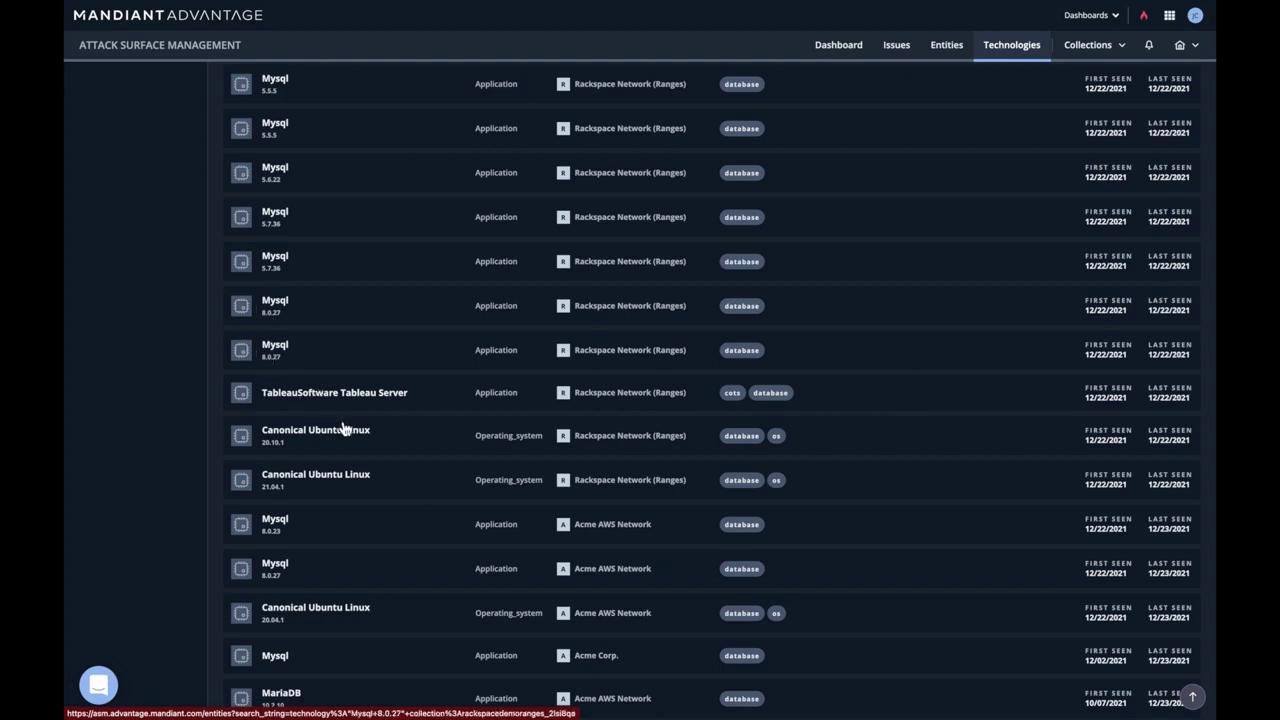
{"action": "scroll", "coordinate": [342, 428], "scroll_direction": "down", "scroll_amount": 10}
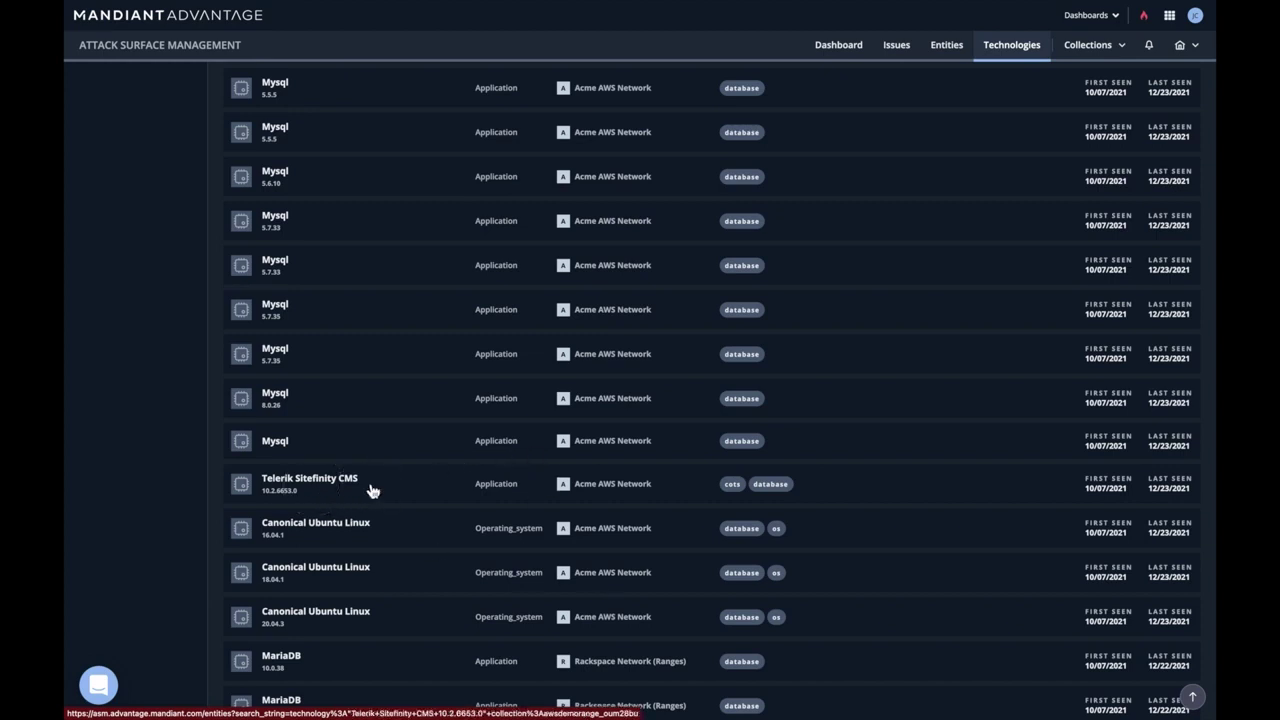
{"action": "scroll", "coordinate": [286, 491], "scroll_direction": "up", "scroll_amount": 10}
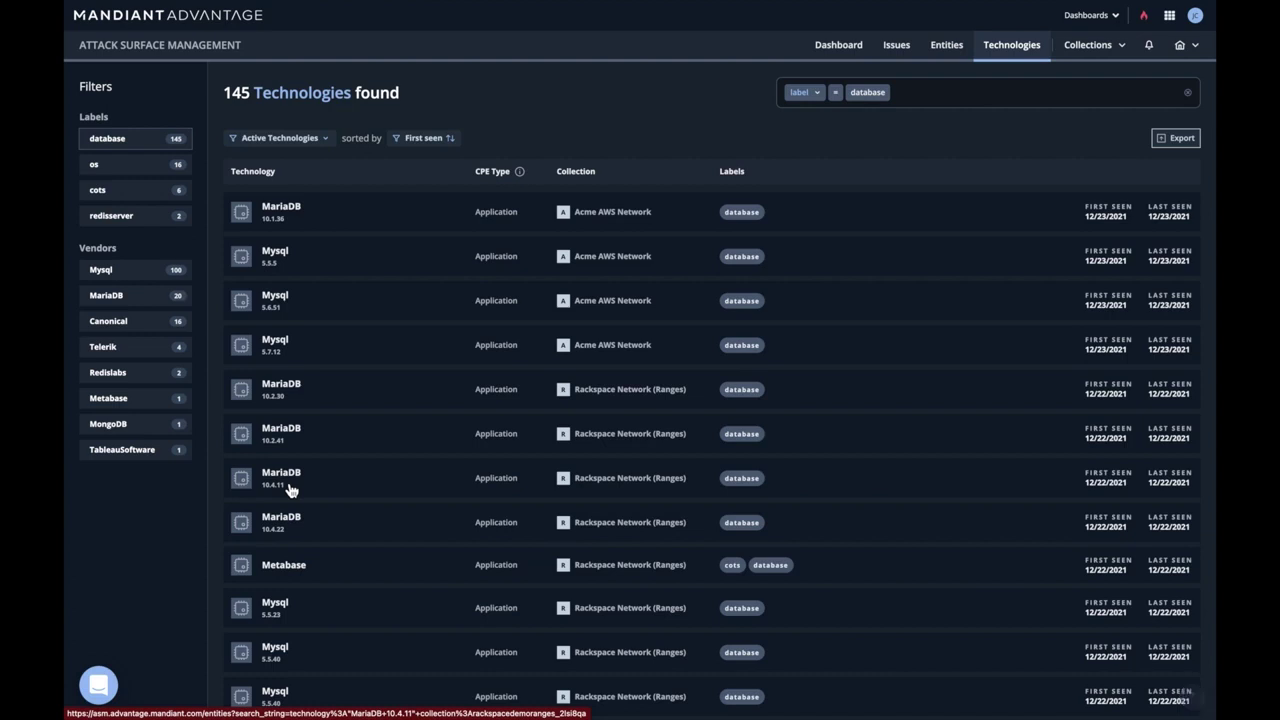
{"action": "scroll", "coordinate": [406, 334], "scroll_direction": "down", "scroll_amount": 3}
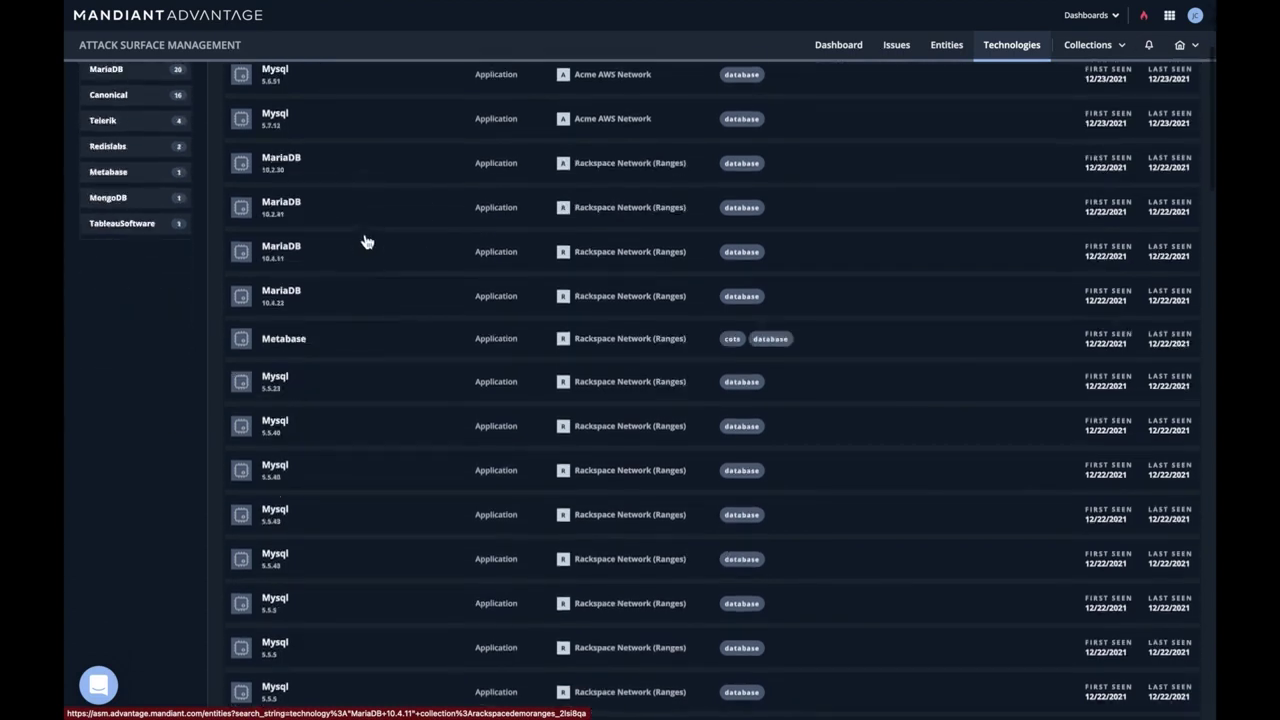
From the MariaDB 10.4.11 entity list, open the raw JSON of 104.239.143.234:3306/tcp.
{"action": "left_click", "coordinate": [366, 242]}
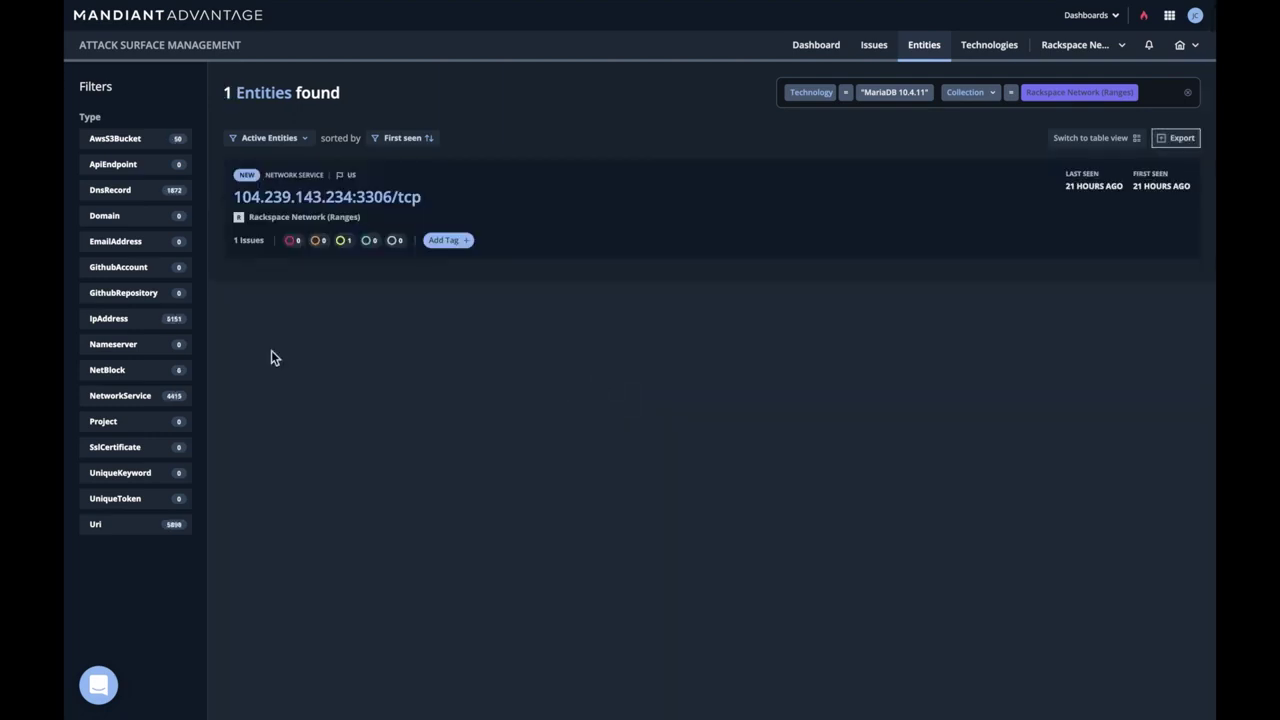
{"action": "left_click", "coordinate": [336, 206]}
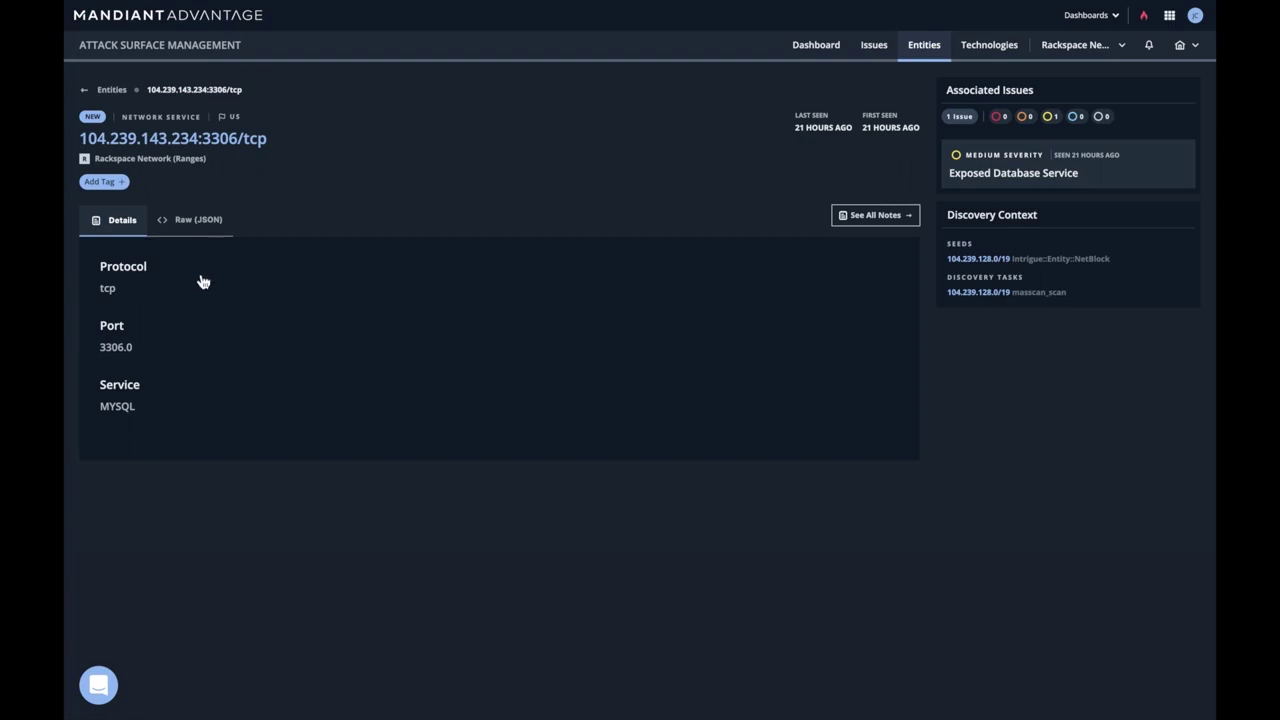
{"action": "left_click", "coordinate": [200, 228]}
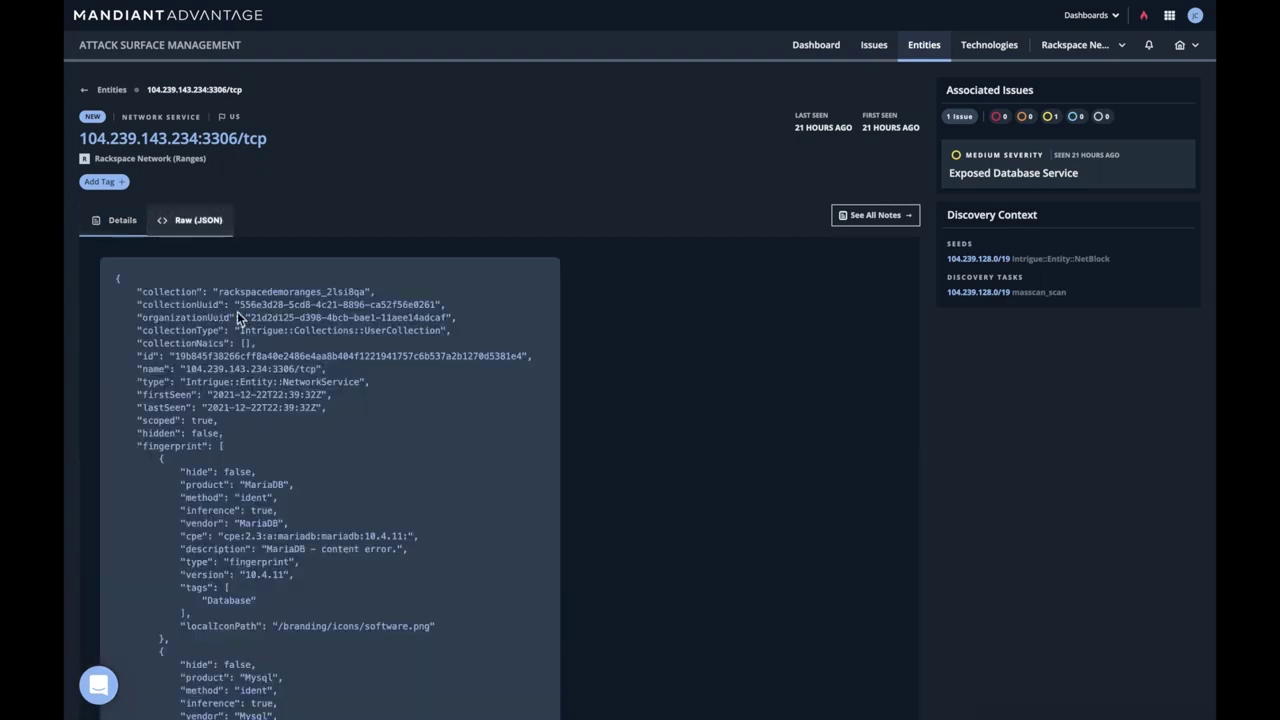
Scroll through the JSON and highlight the fingerprint, including the MariaDB 10.4.11 cpe value.
{"action": "scroll", "coordinate": [473, 576], "scroll_direction": "down", "scroll_amount": 3}
{"action": "left_click_drag", "start_coordinate": [160, 319], "coordinate": [208, 332]}
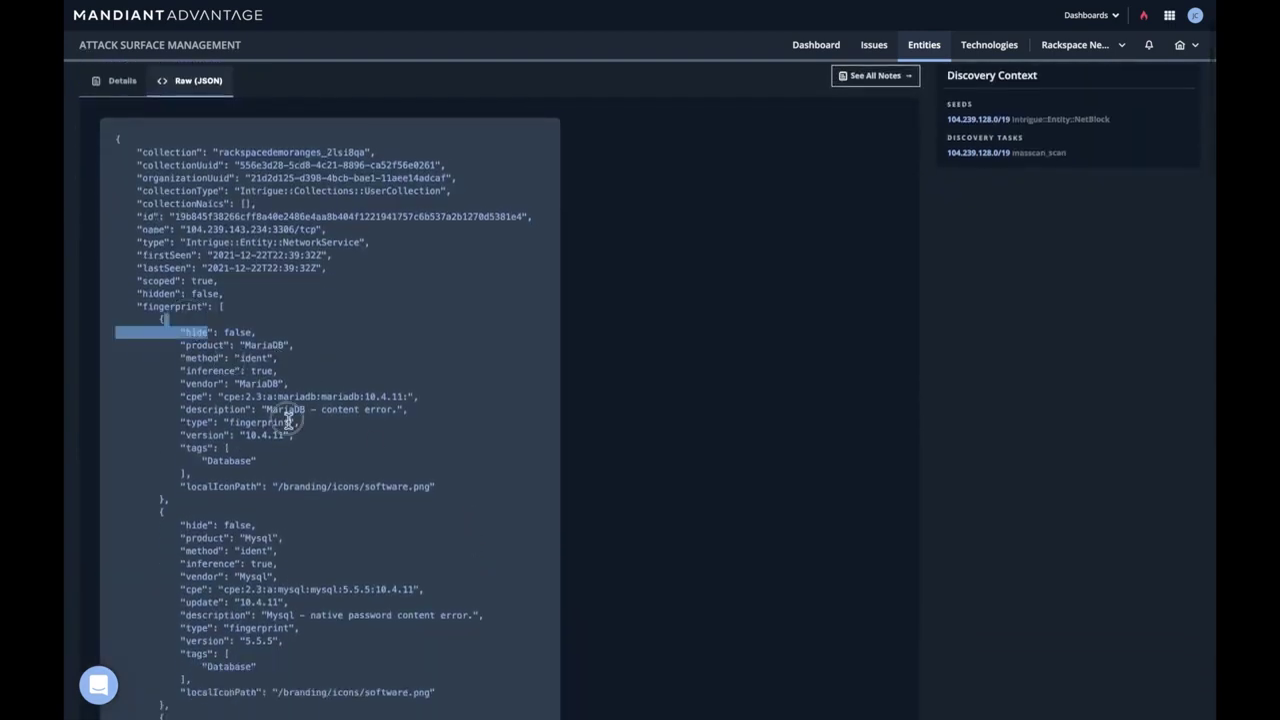
{"action": "left_click_drag", "start_coordinate": [288, 421], "coordinate": [363, 486]}
{"action": "left_click_drag", "start_coordinate": [338, 396], "coordinate": [467, 407]}
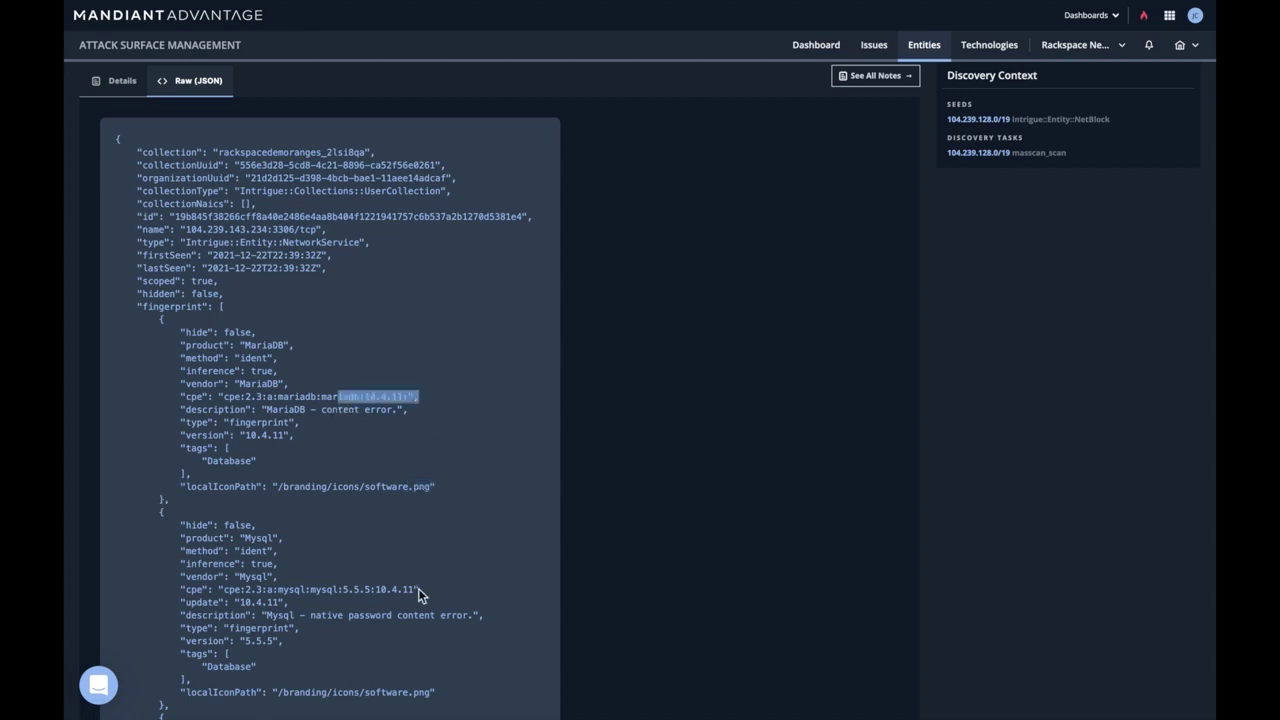
{"action": "scroll", "coordinate": [405, 495], "scroll_direction": "down", "scroll_amount": 8}
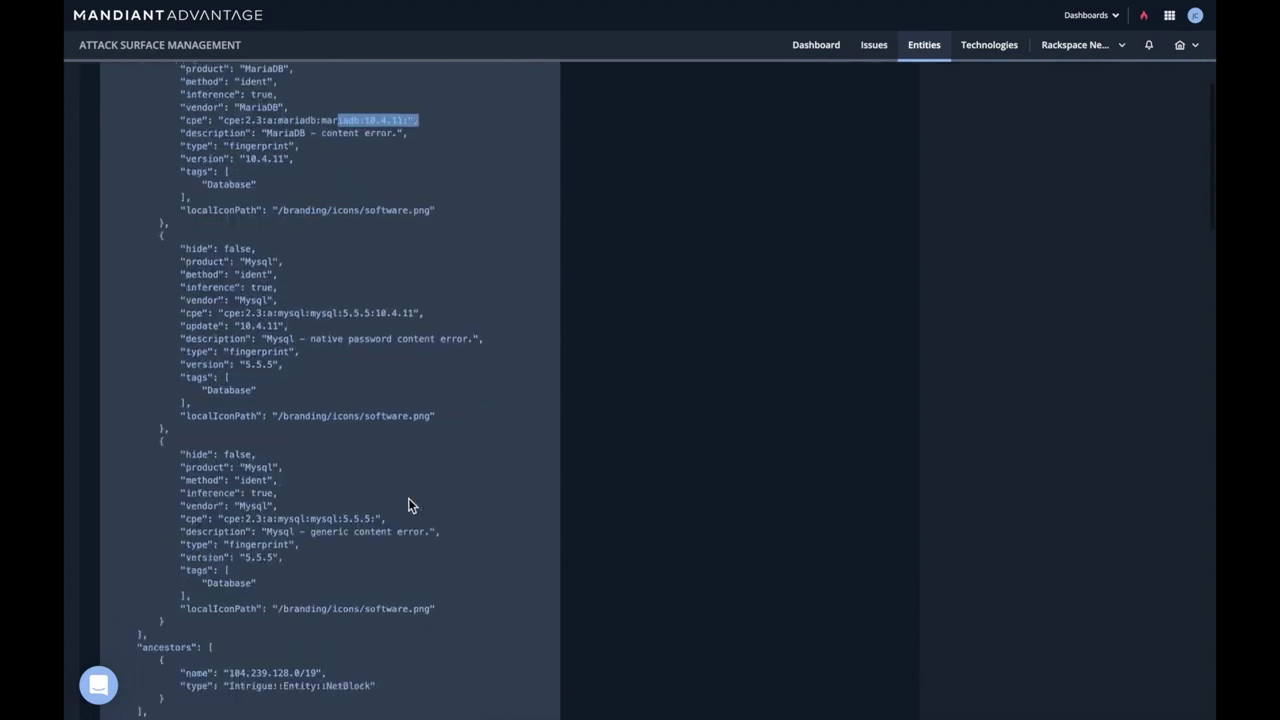
{"action": "scroll", "coordinate": [408, 498], "scroll_direction": "down", "scroll_amount": 3}
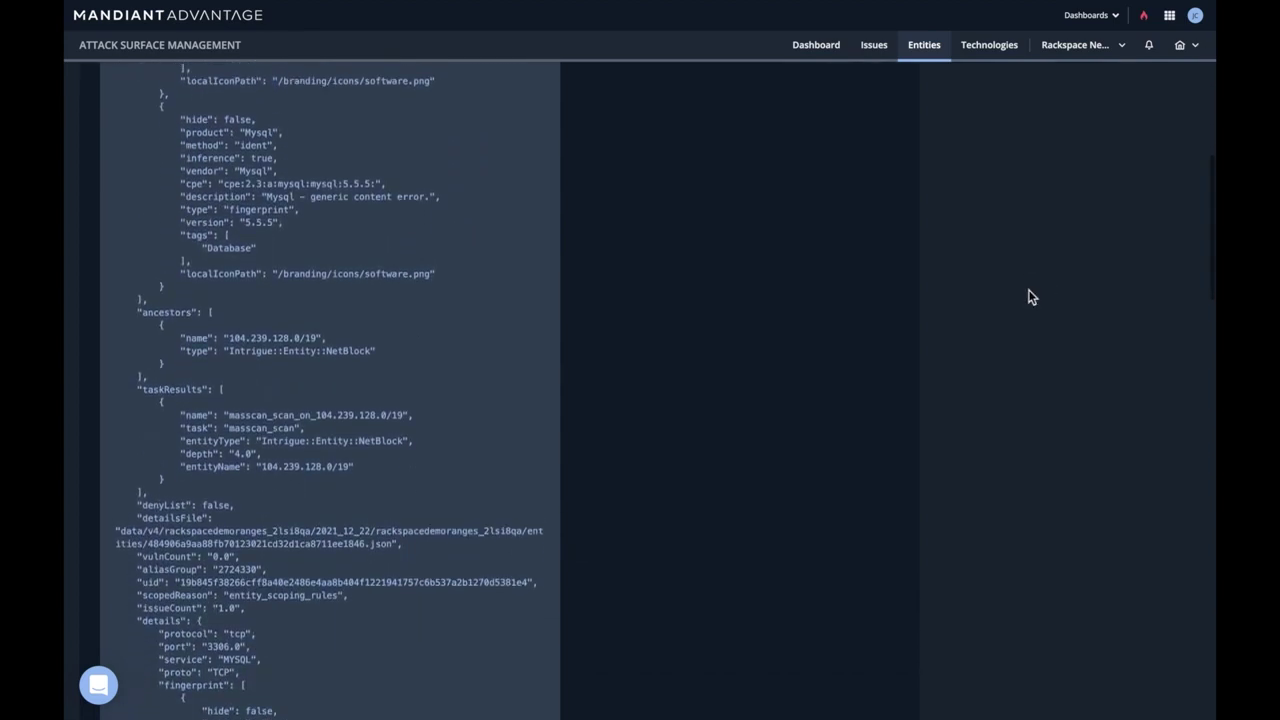
{"action": "scroll", "coordinate": [714, 200], "scroll_direction": "up", "scroll_amount": 5}
{"action": "scroll", "coordinate": [712, 228], "scroll_direction": "down", "scroll_amount": 5}
{"action": "scroll", "coordinate": [710, 232], "scroll_direction": "up", "scroll_amount": 15}
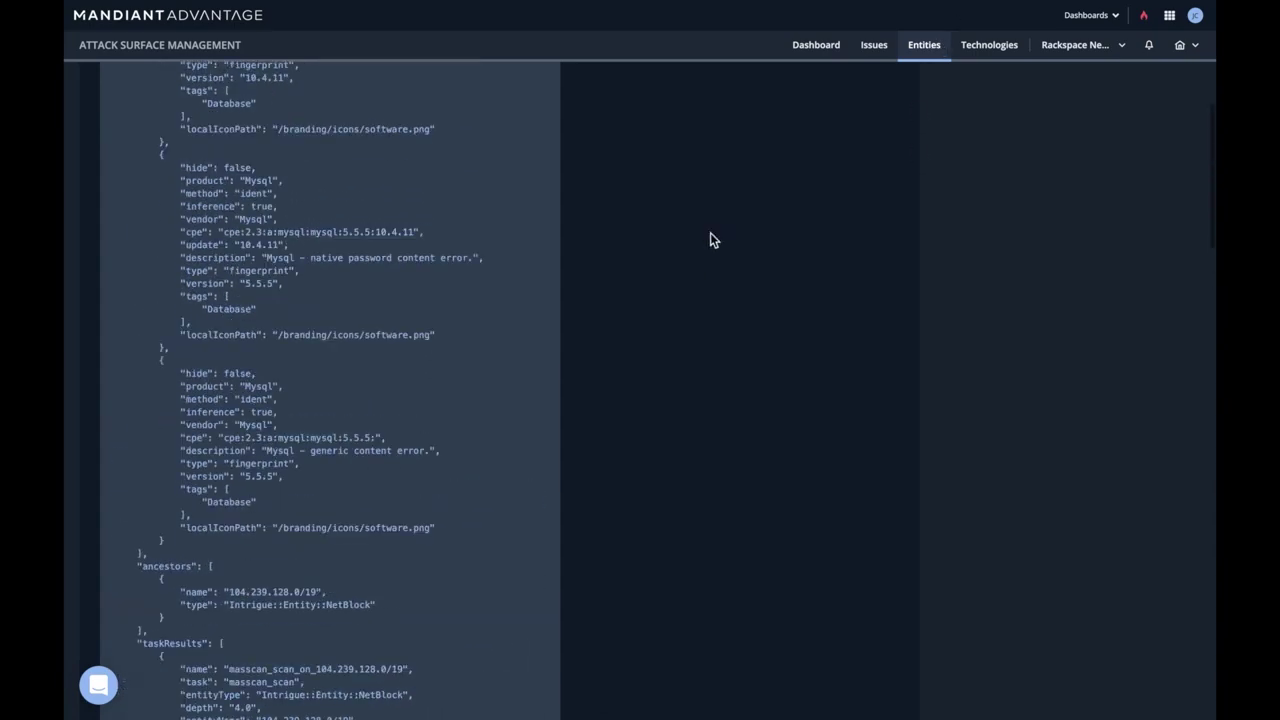
{"action": "left_click", "coordinate": [619, 183]}
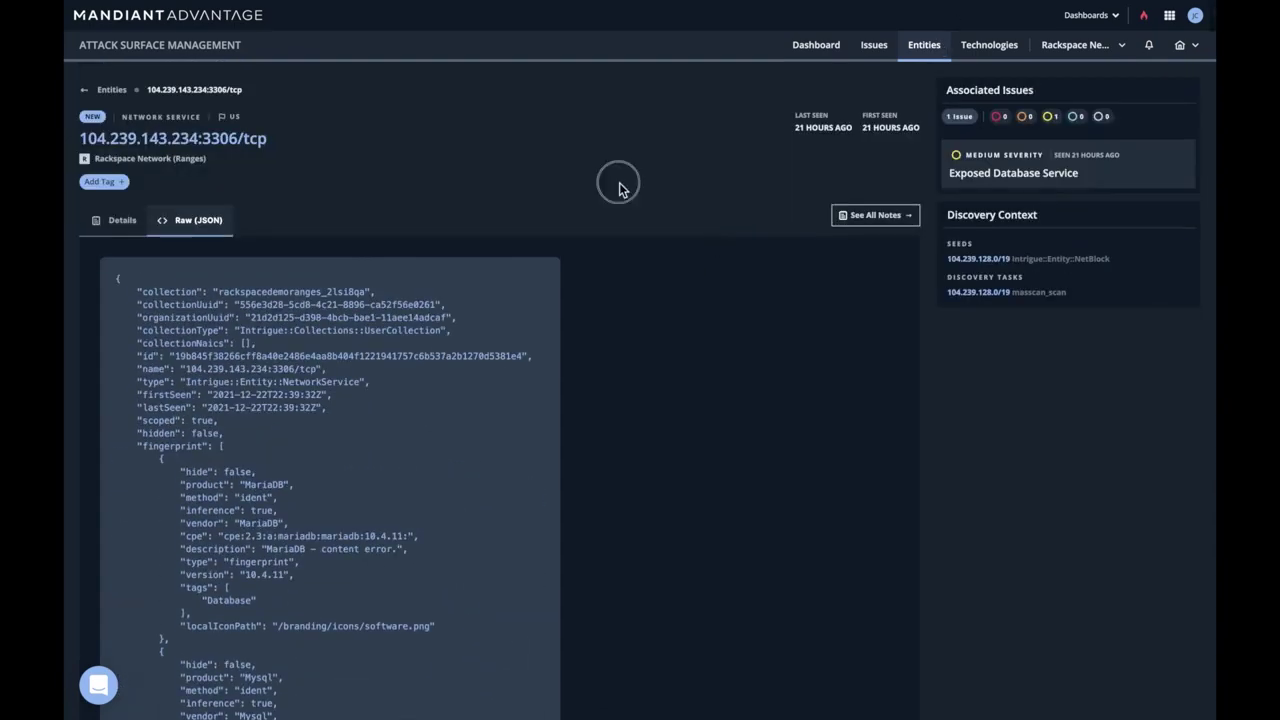
Glance at the Technologies list, then return to the Dashboard showing 230 severe and 2,636 total issues.
{"action": "left_click", "coordinate": [985, 45]}
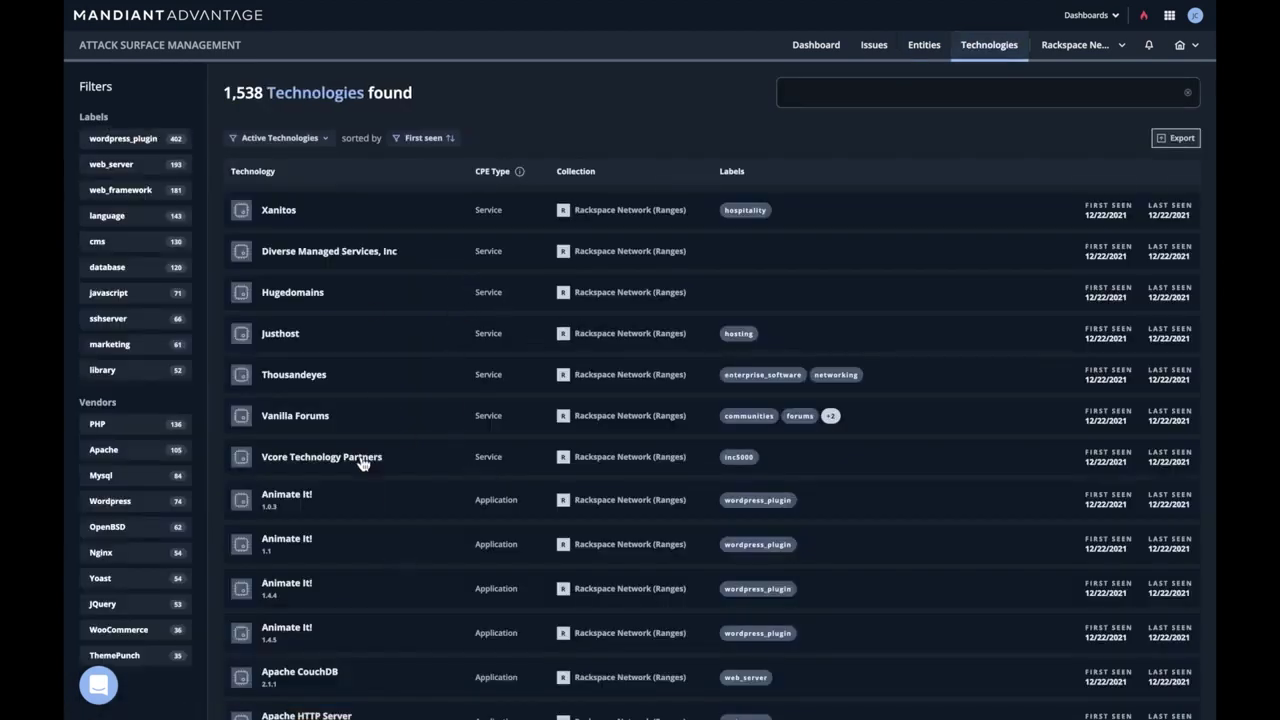
{"action": "scroll", "coordinate": [414, 417], "scroll_direction": "down", "scroll_amount": 1}
{"action": "scroll", "coordinate": [430, 413], "scroll_direction": "up", "scroll_amount": 1}
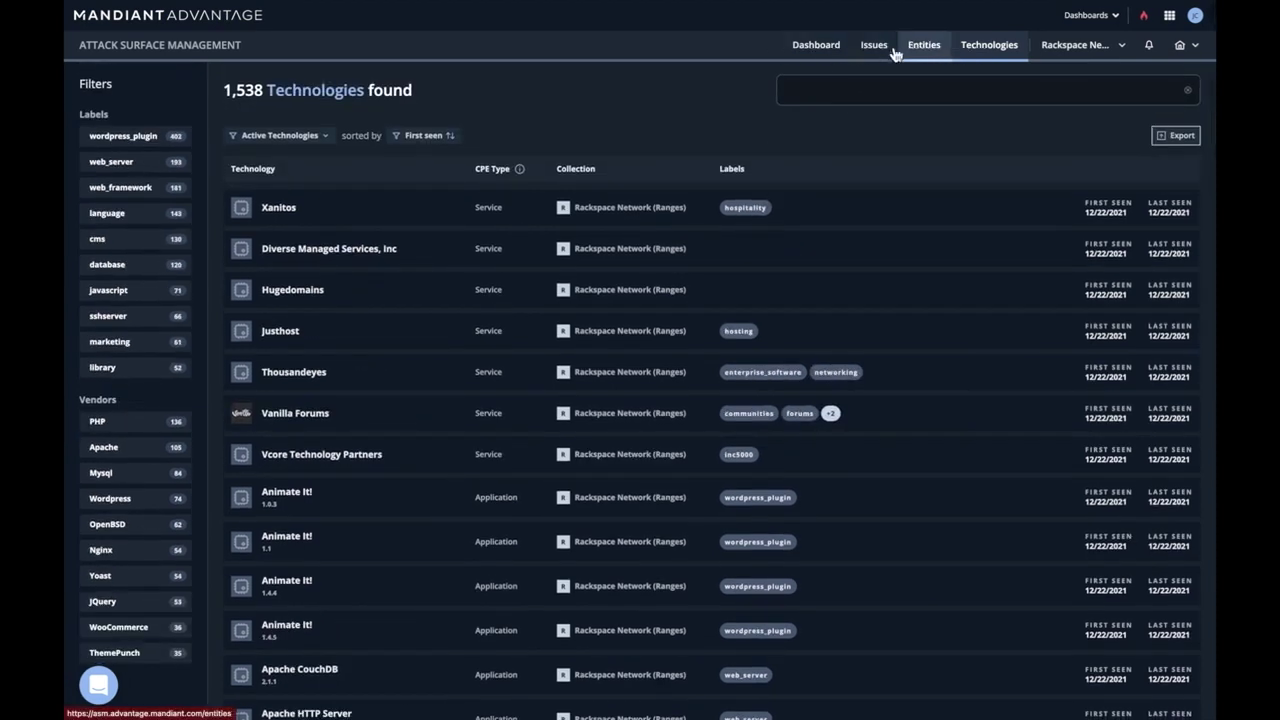
{"action": "left_click", "coordinate": [820, 48]}
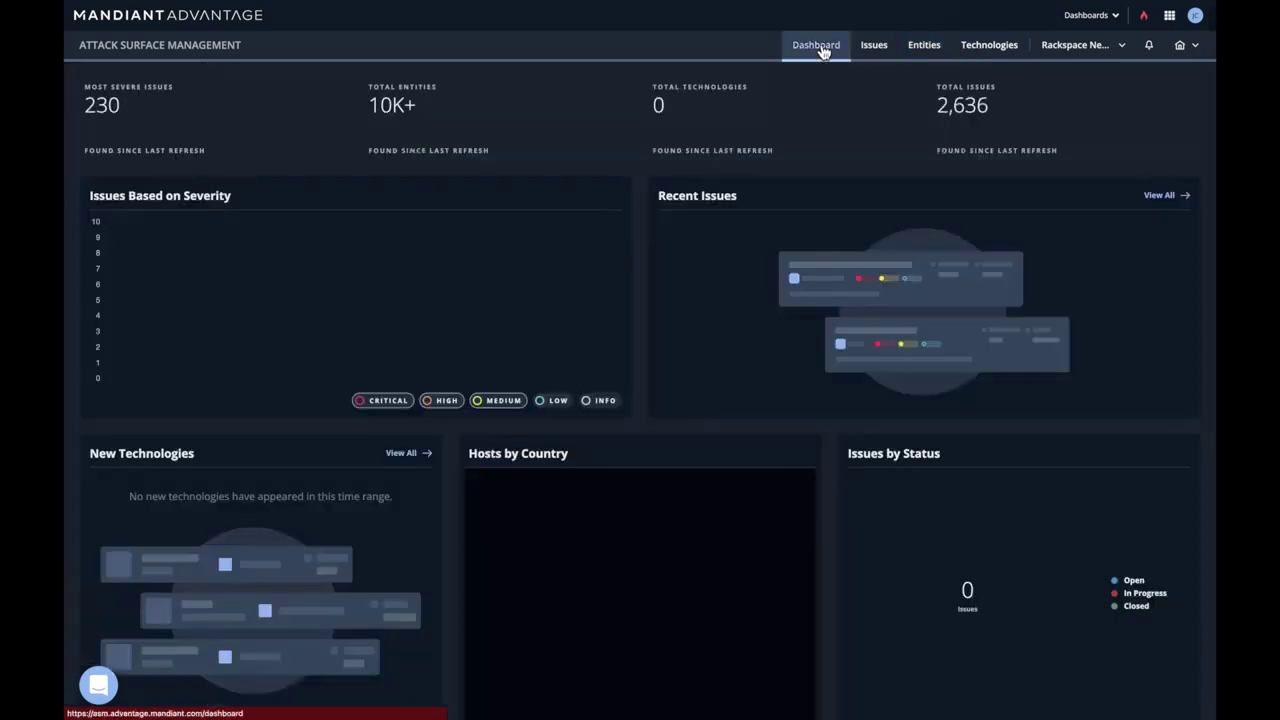